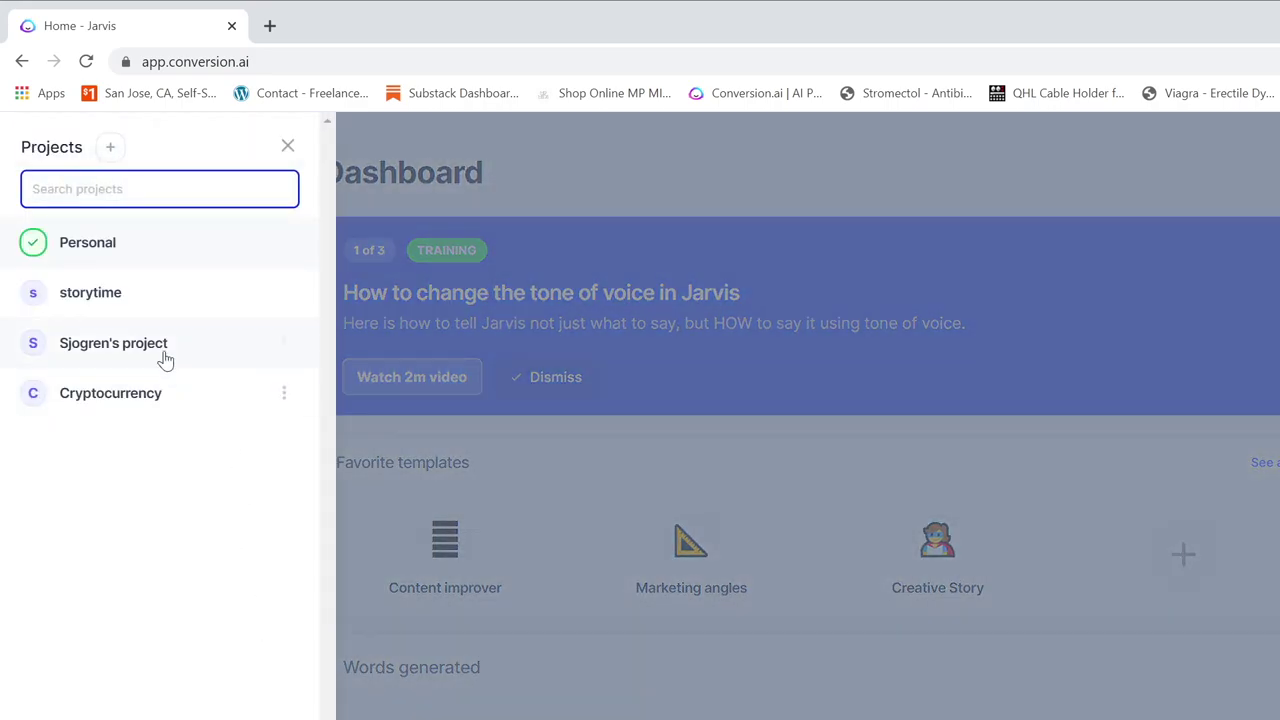
Open the Content improver template and enter the content "What's a content provider I just want to provide some content to Verizon regarding their marketing"
left_click(166, 358)
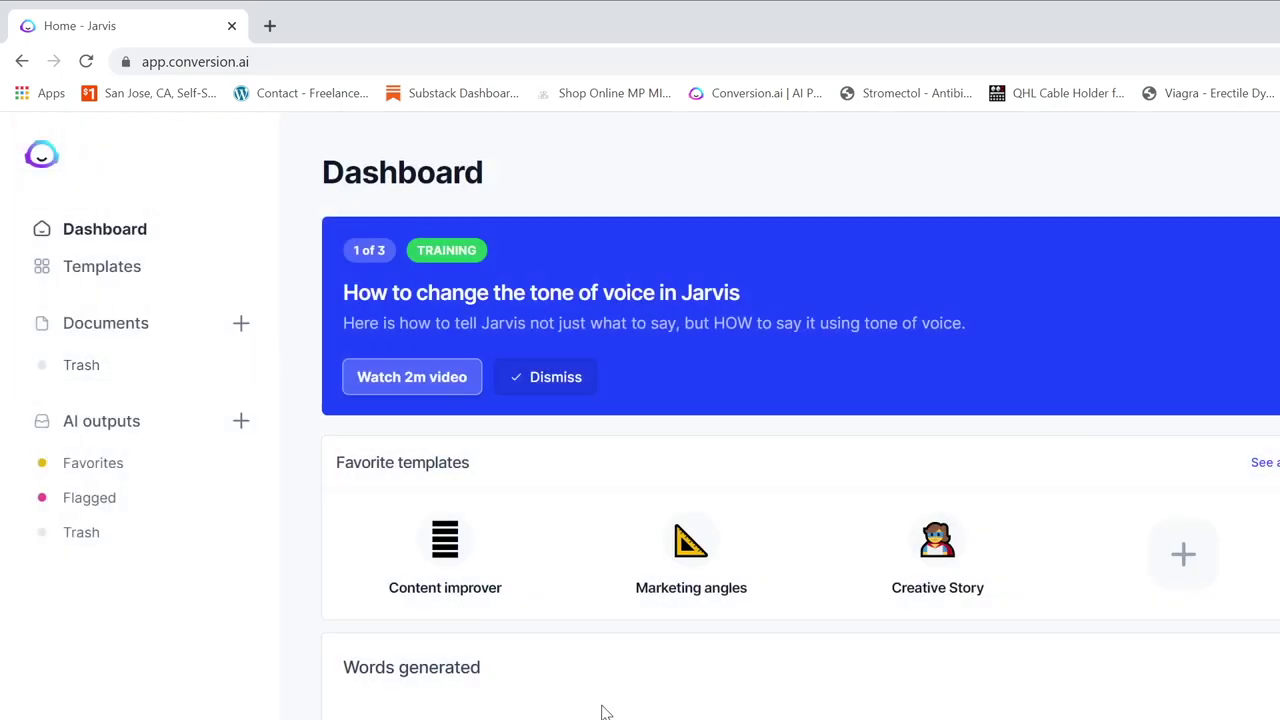
left_click(416, 565)
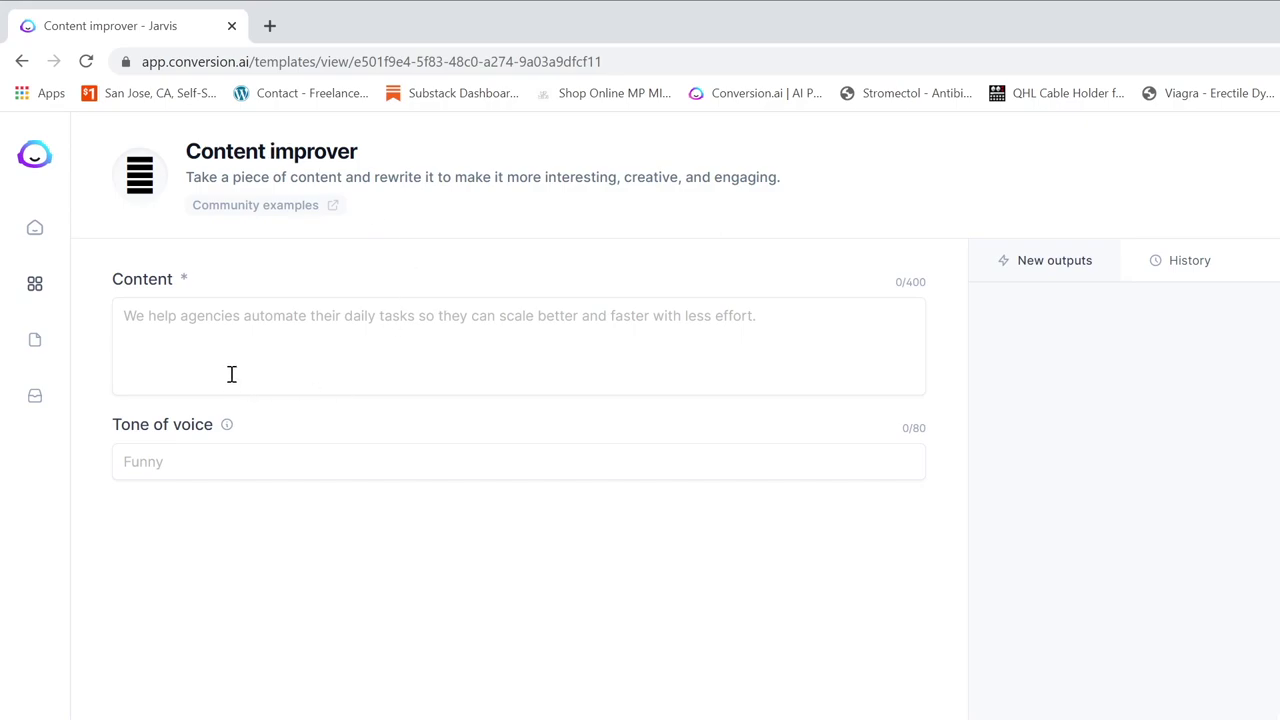
left_click(248, 331)
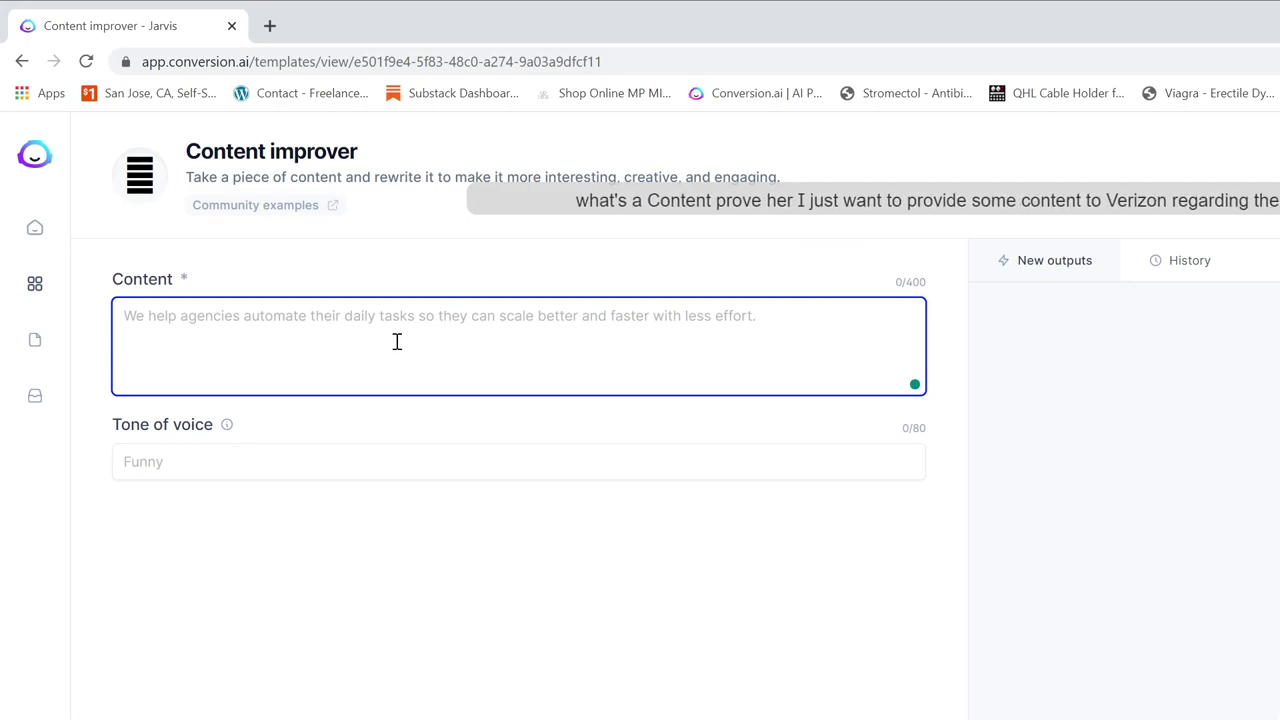
type("What's a content provider I just want to provide some content to Verizon regarding their marketing")
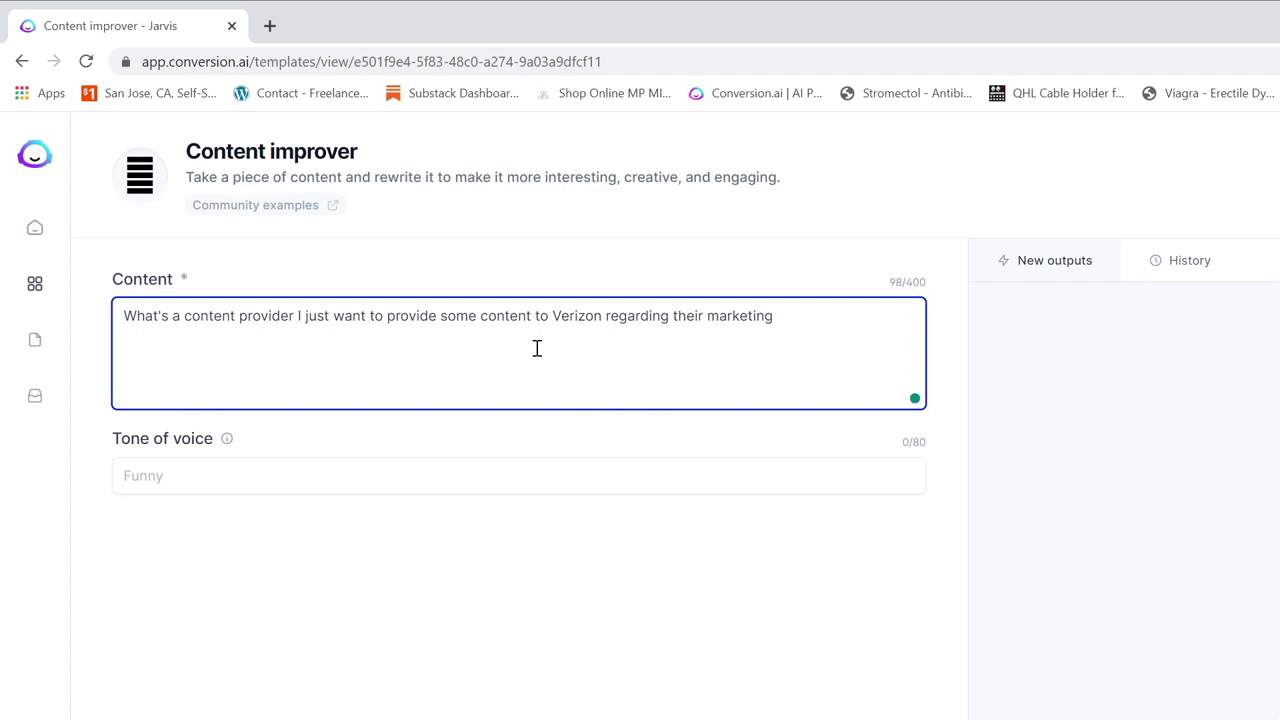
Set the tone of voice to "Satirical", remove the duplicated word, and generate the rewritten outputs
left_click(270, 478)
key("super+h")
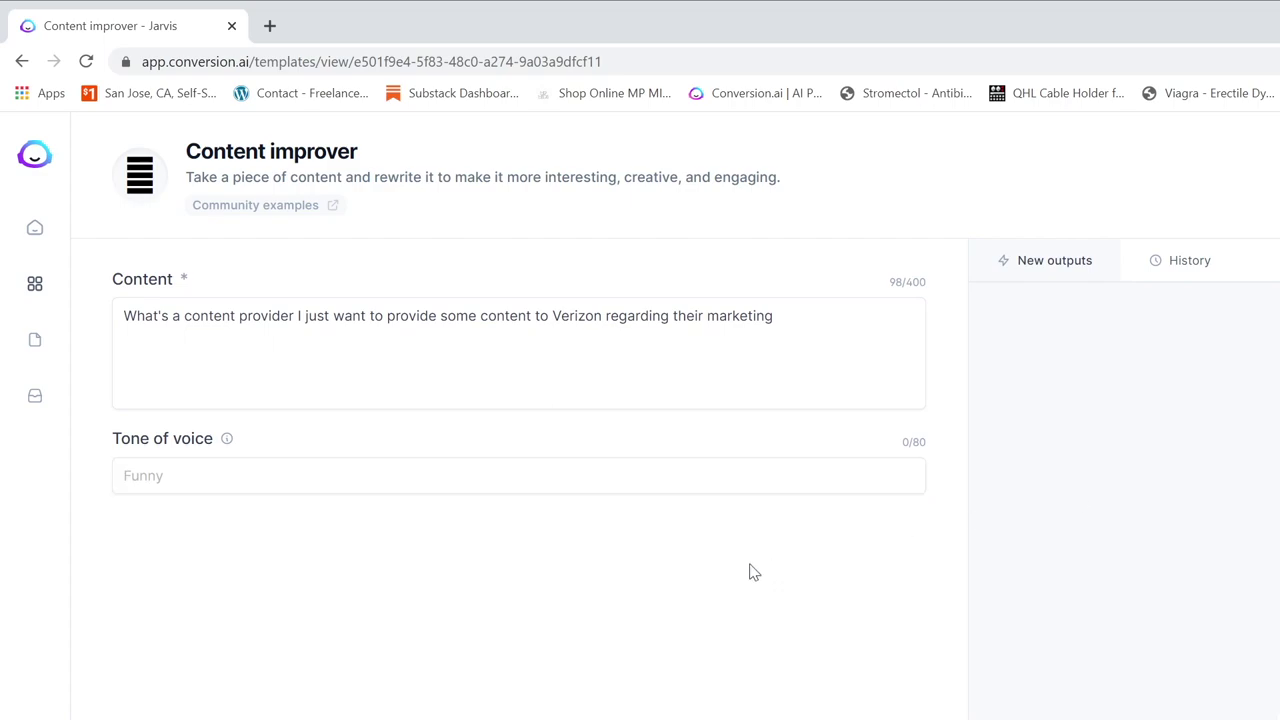
left_click(654, 474)
type("Satirical")
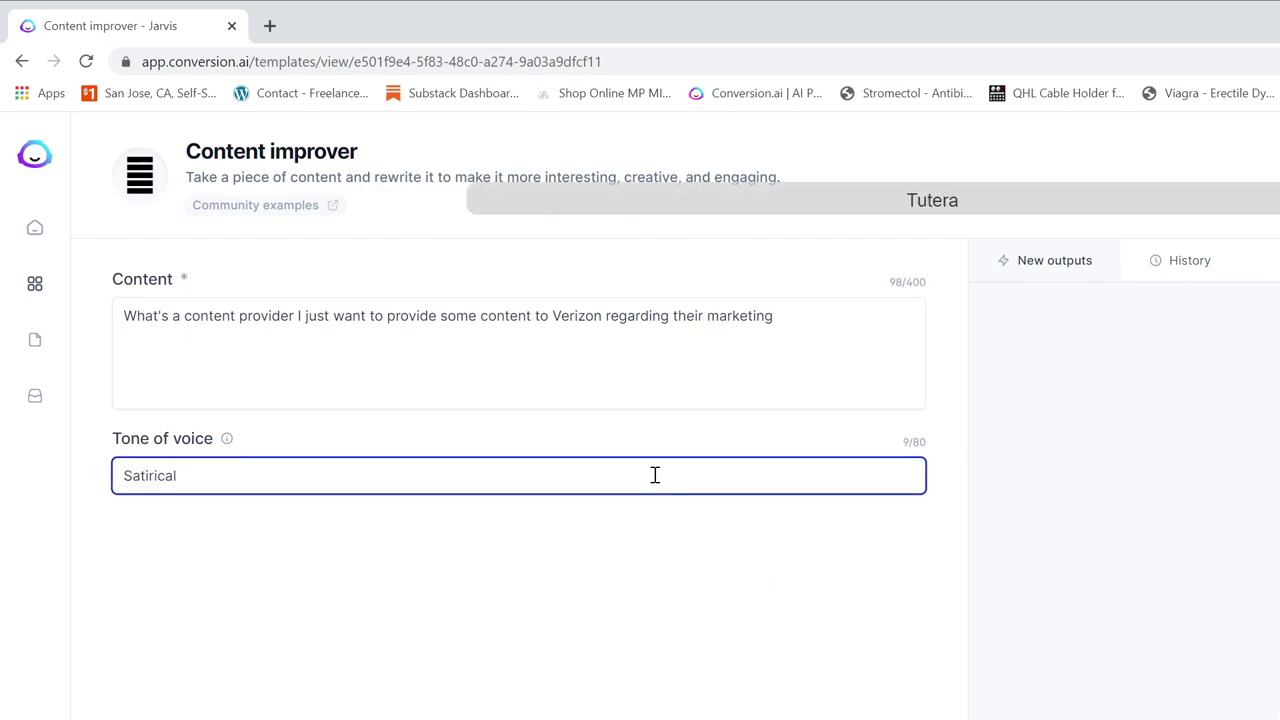
type(" satirical")
double_click(215, 470)
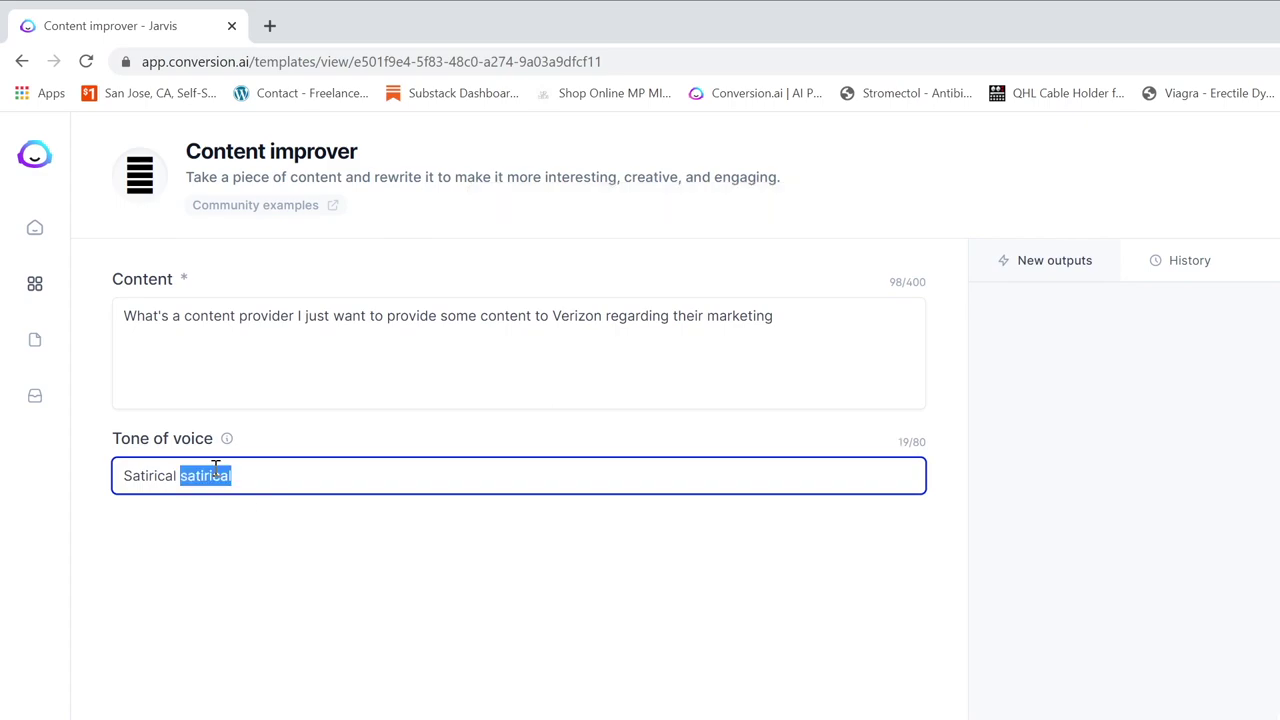
key("BackSpace")
key("Tab")
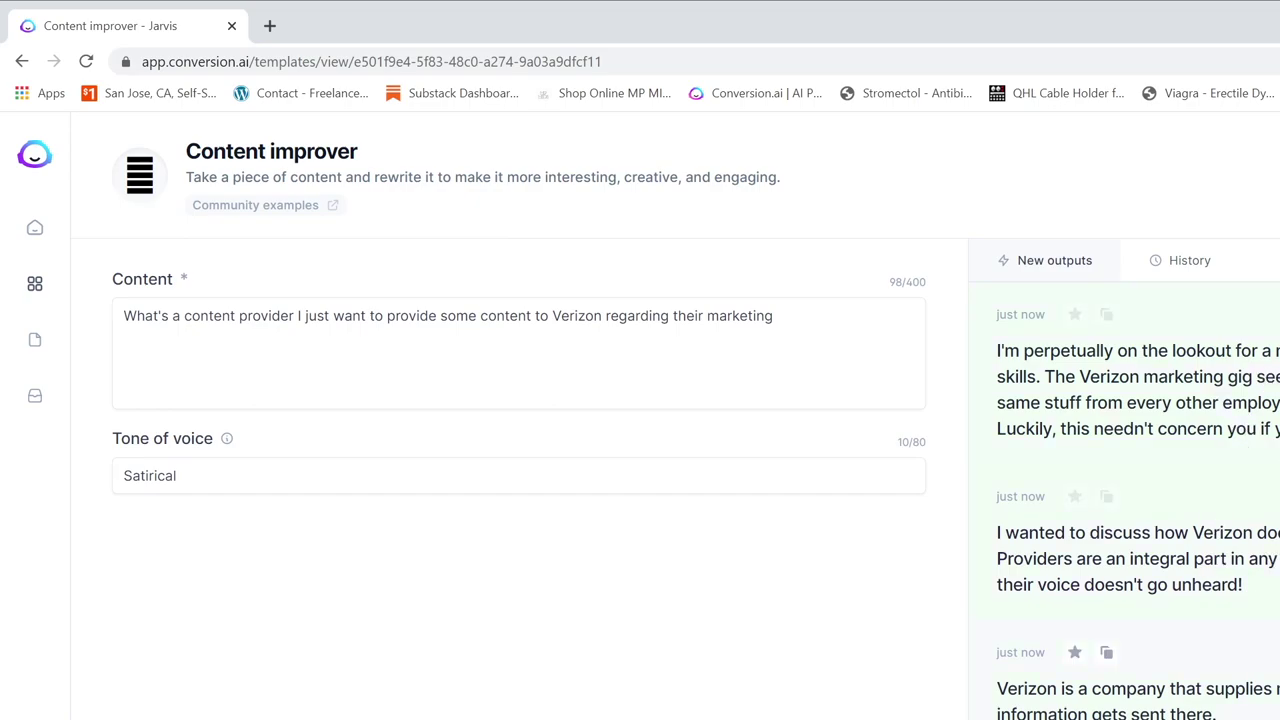
Open the first generated output, read its text about the Verizon marketing gig, and close it
left_click(1120, 390)
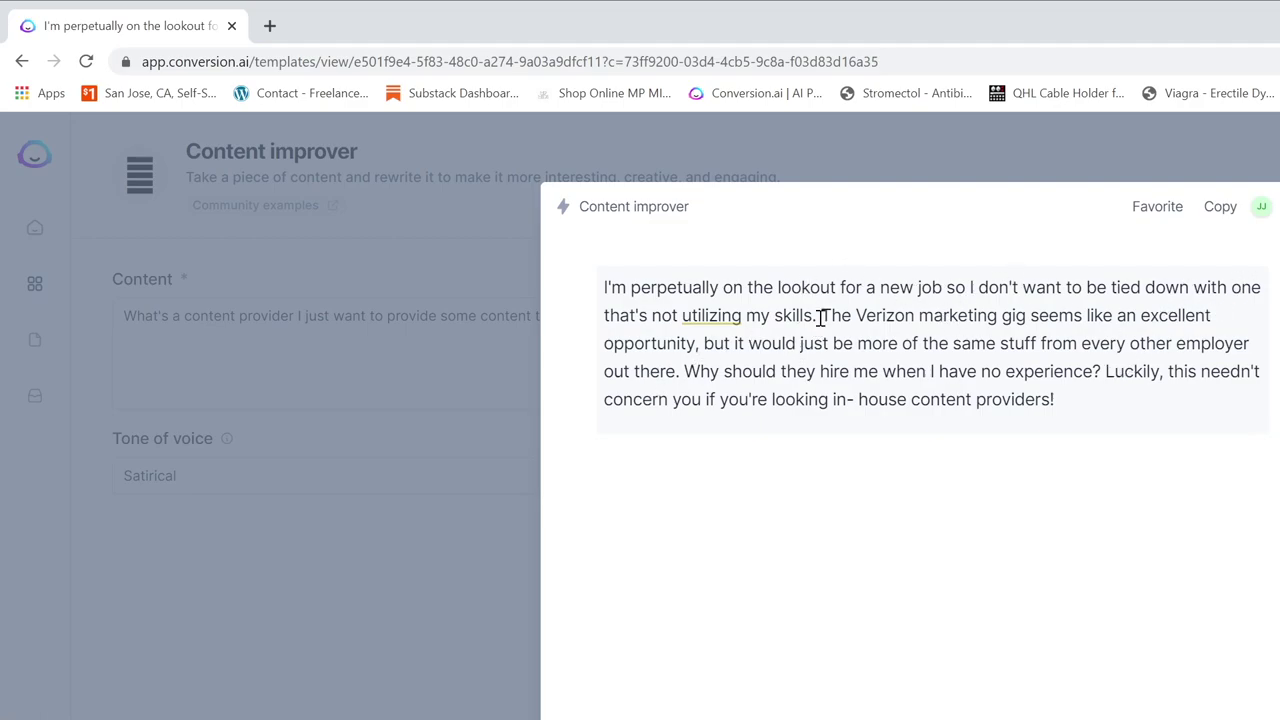
left_click_drag(820, 316, 1061, 414)
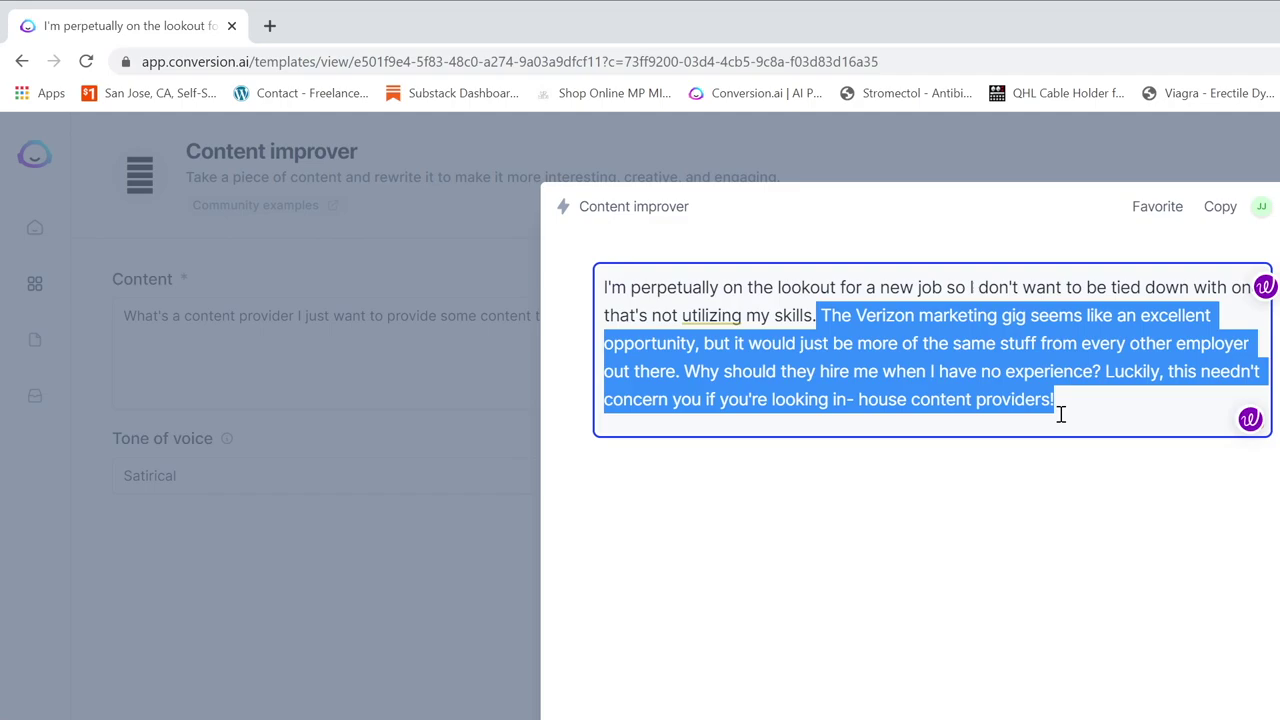
left_click(1160, 371)
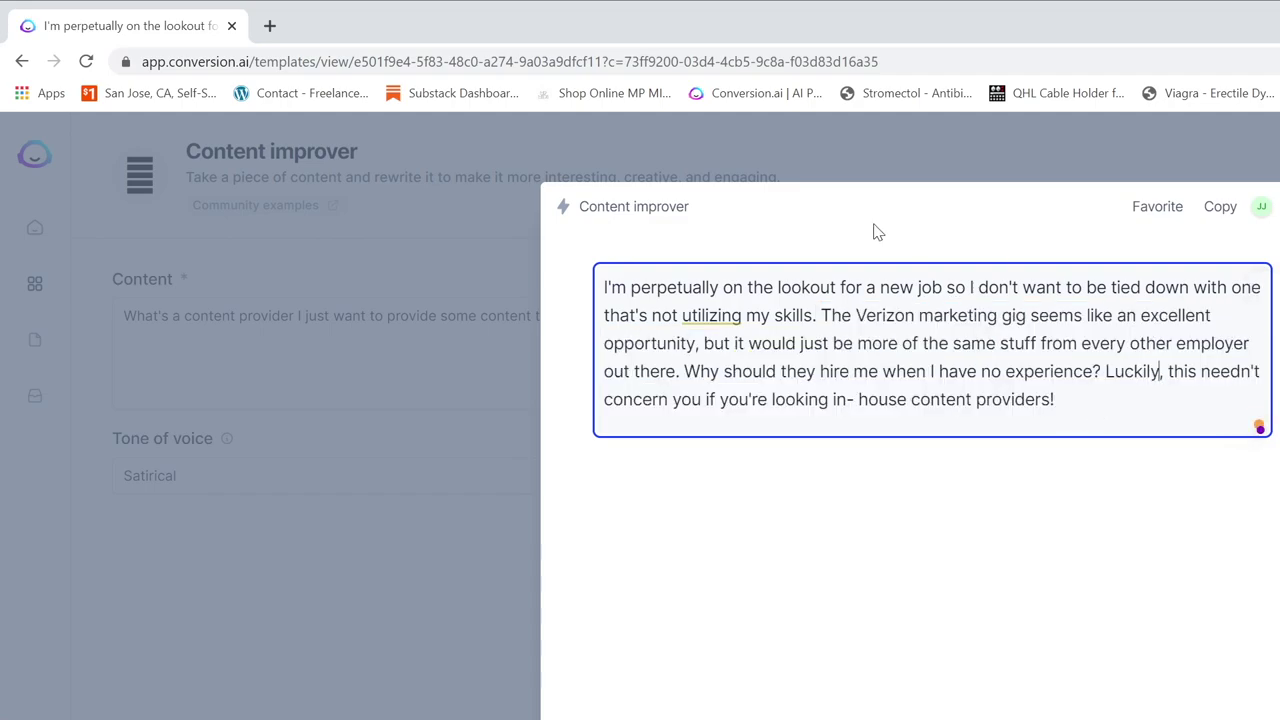
key("Escape")
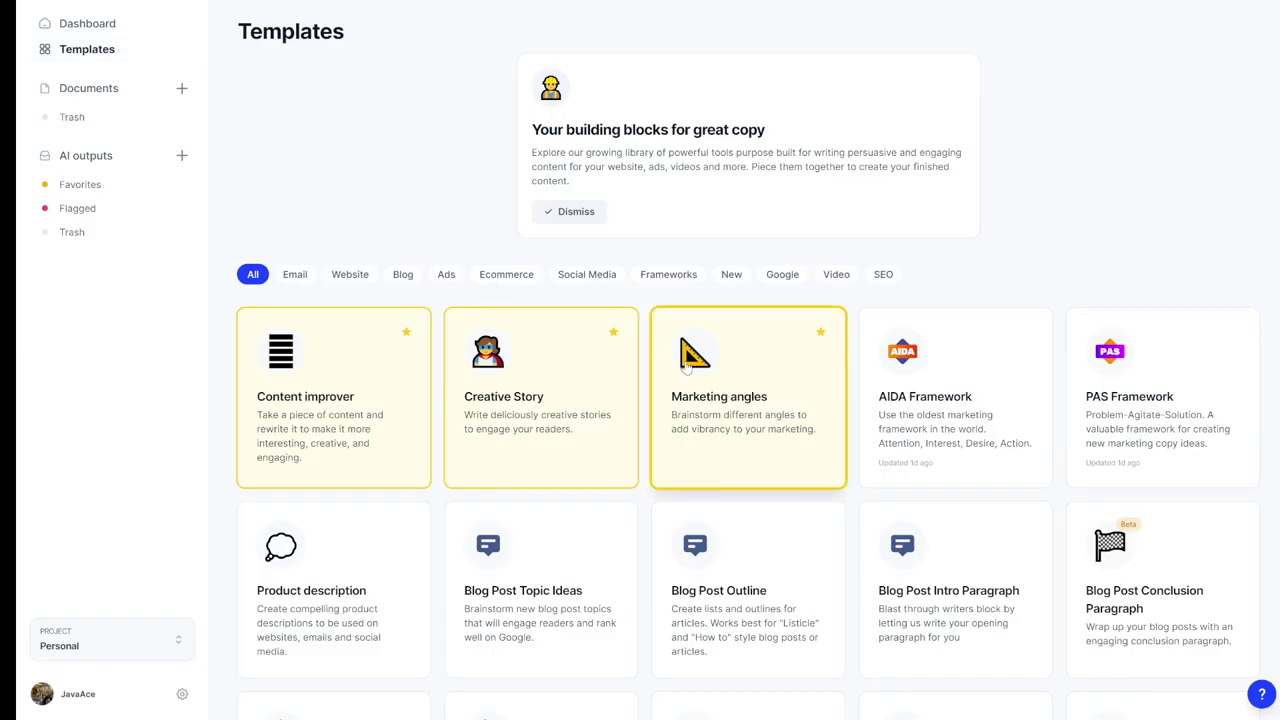
Look through the template library, from the favorite templates to the blog, Facebook and Google ones
scroll(720, 420, "down", 2)
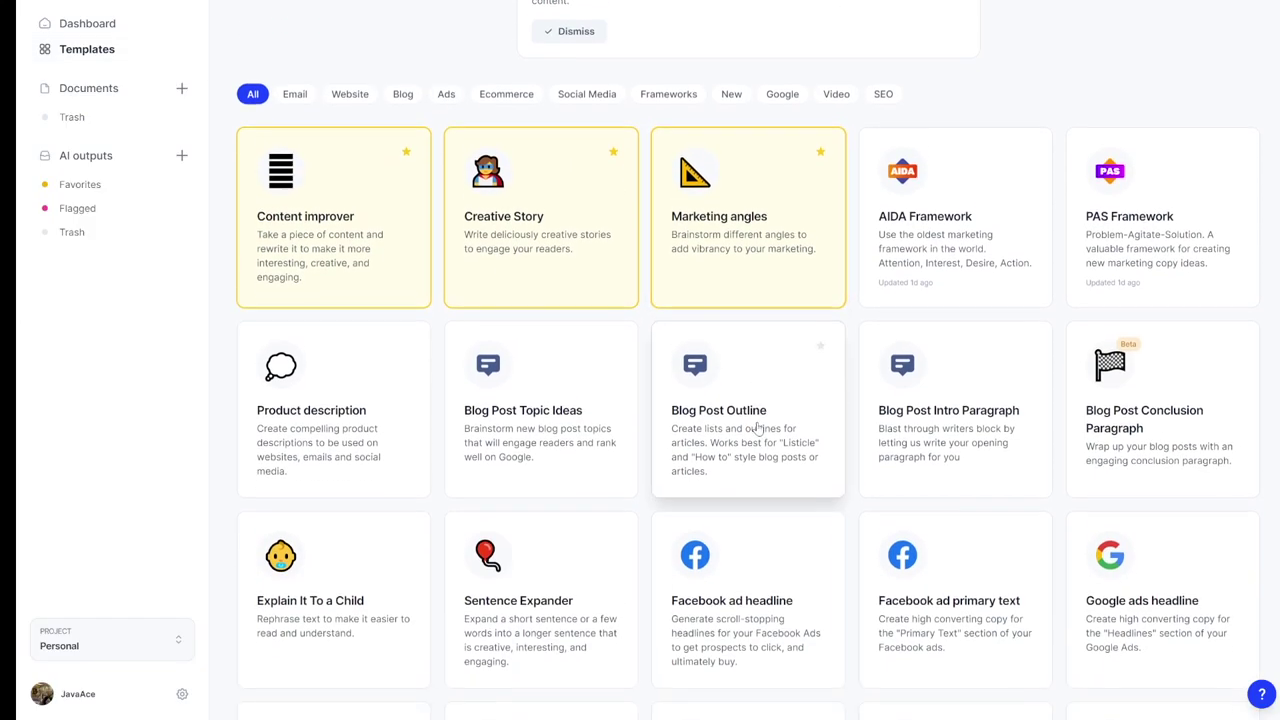
scroll(757, 427, "down", 1)
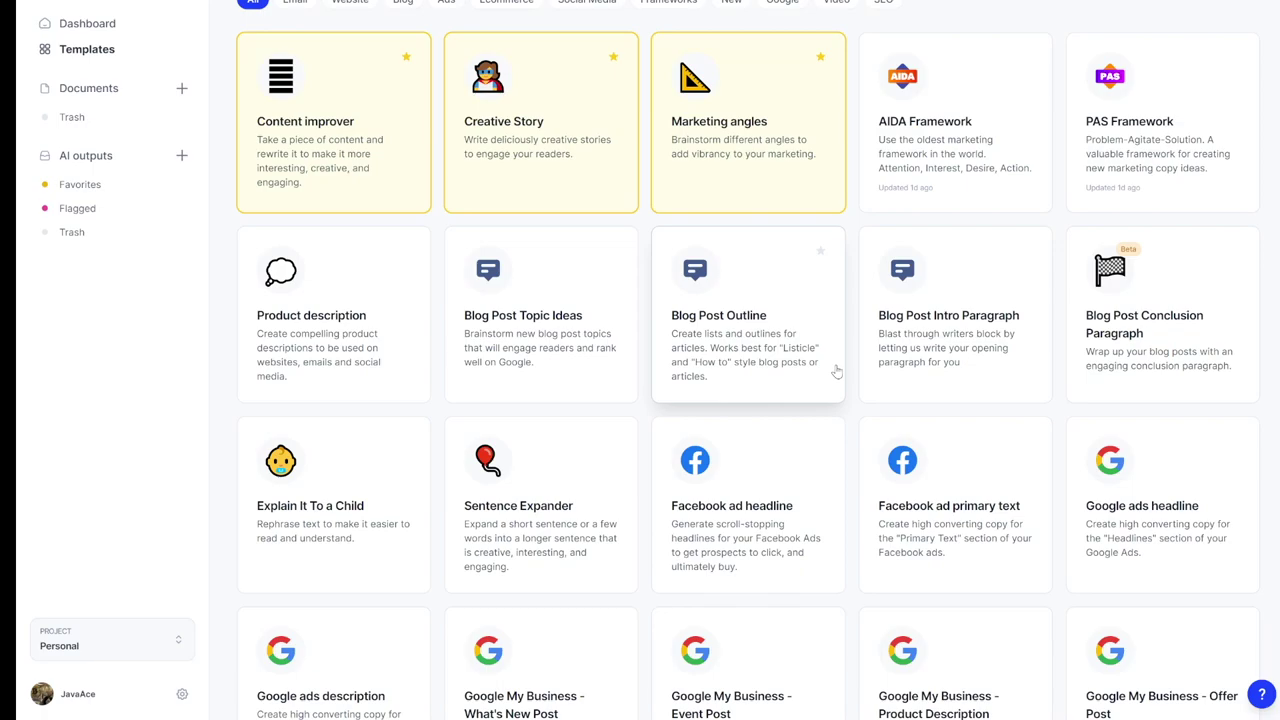
scroll(836, 371, "down", 2)
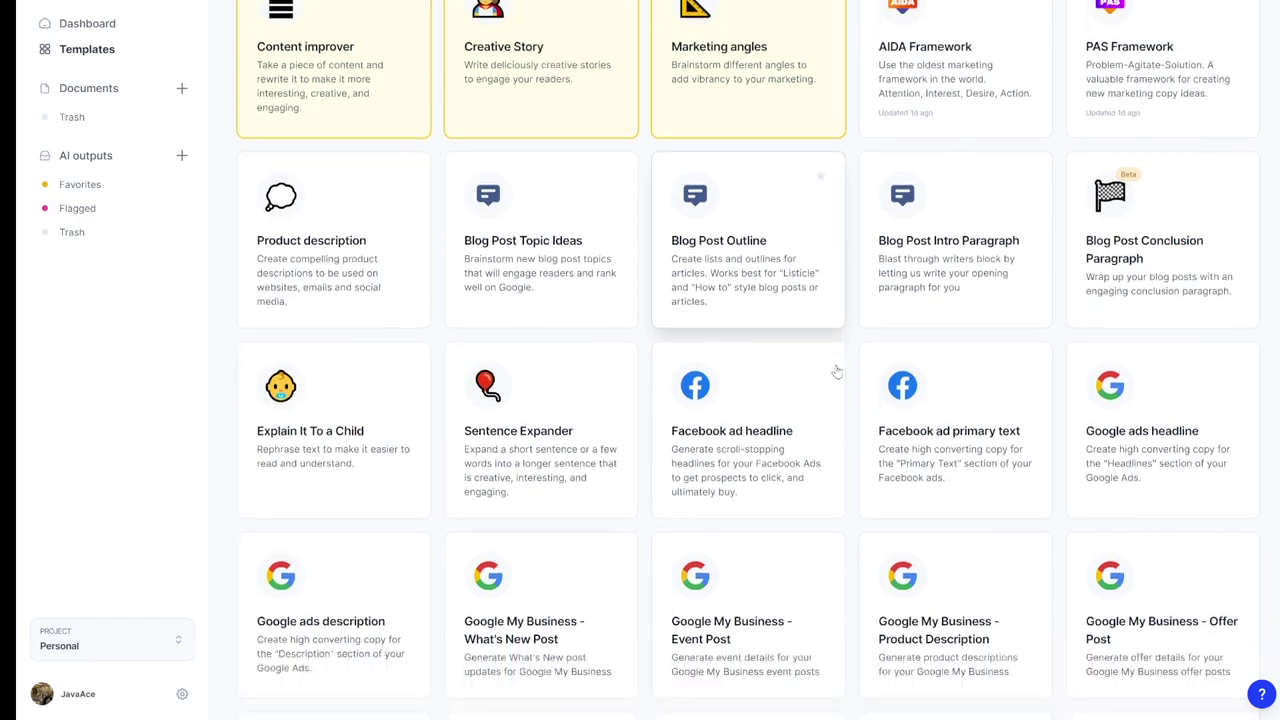
scroll(836, 371, "up", 4)
scroll(836, 371, "up", 2)
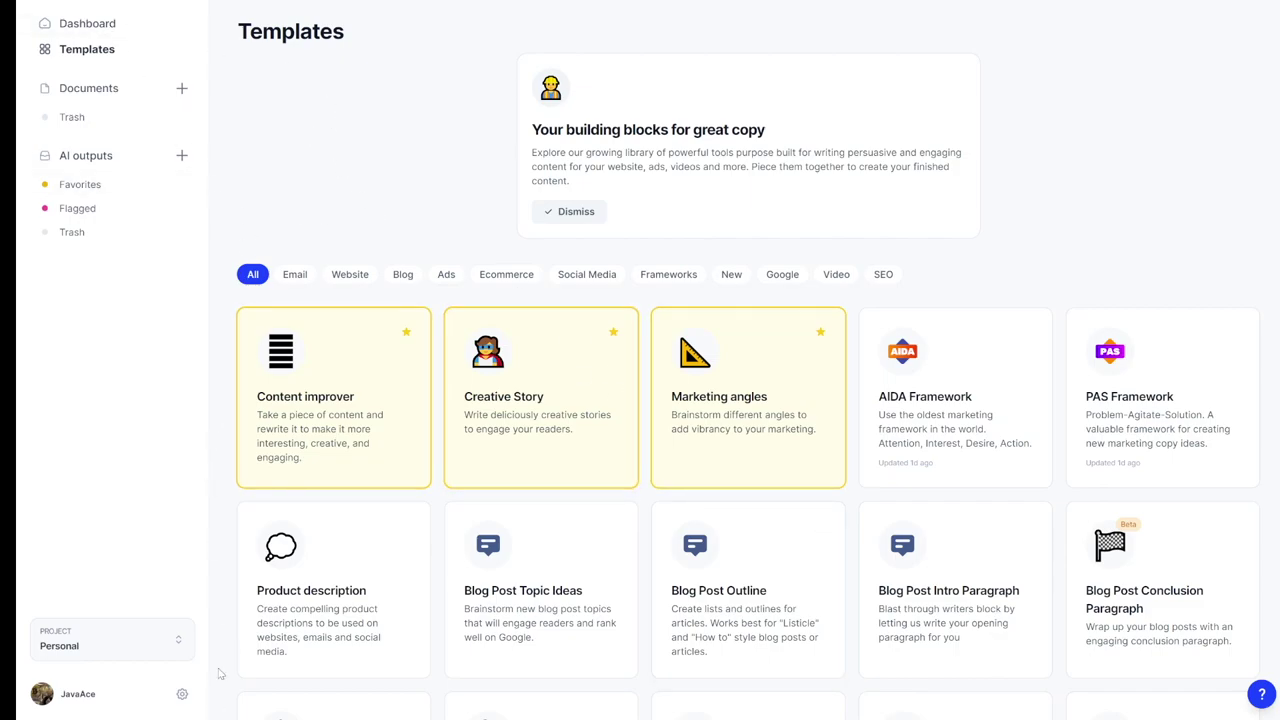
Switch to the storytime project, list its documents, and select its long form assistant document
left_click(172, 648)
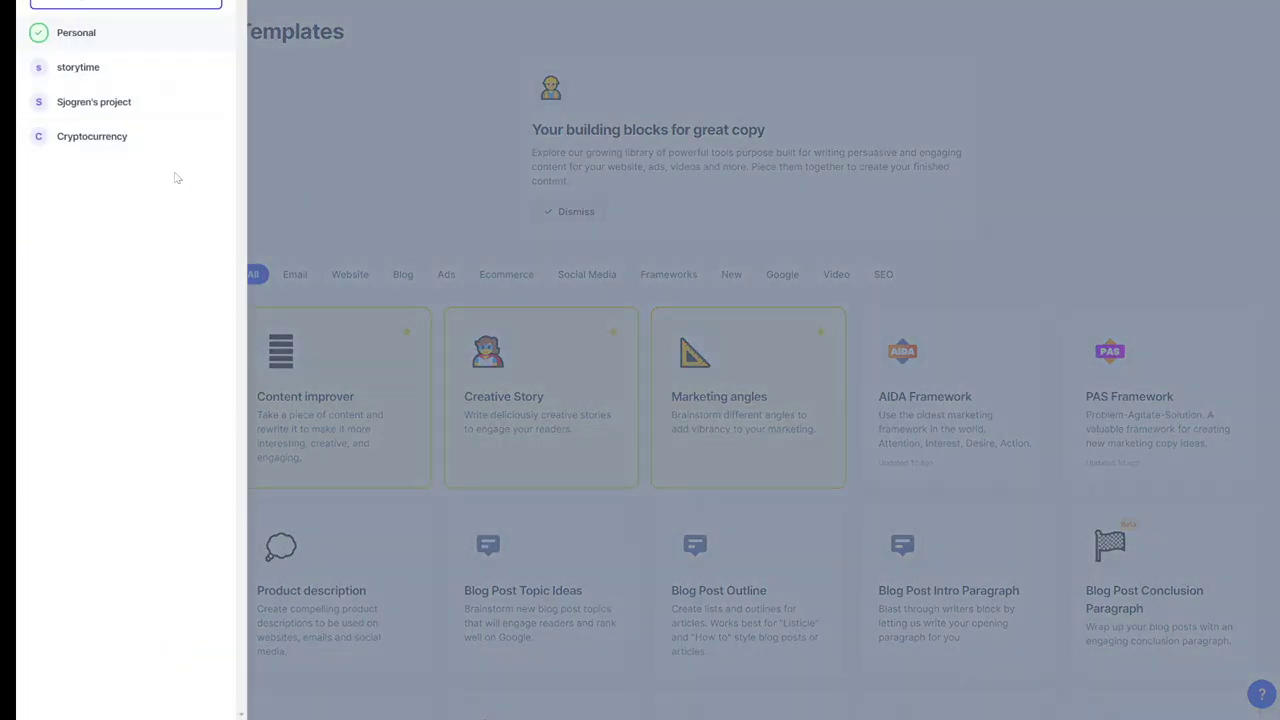
left_click(92, 67)
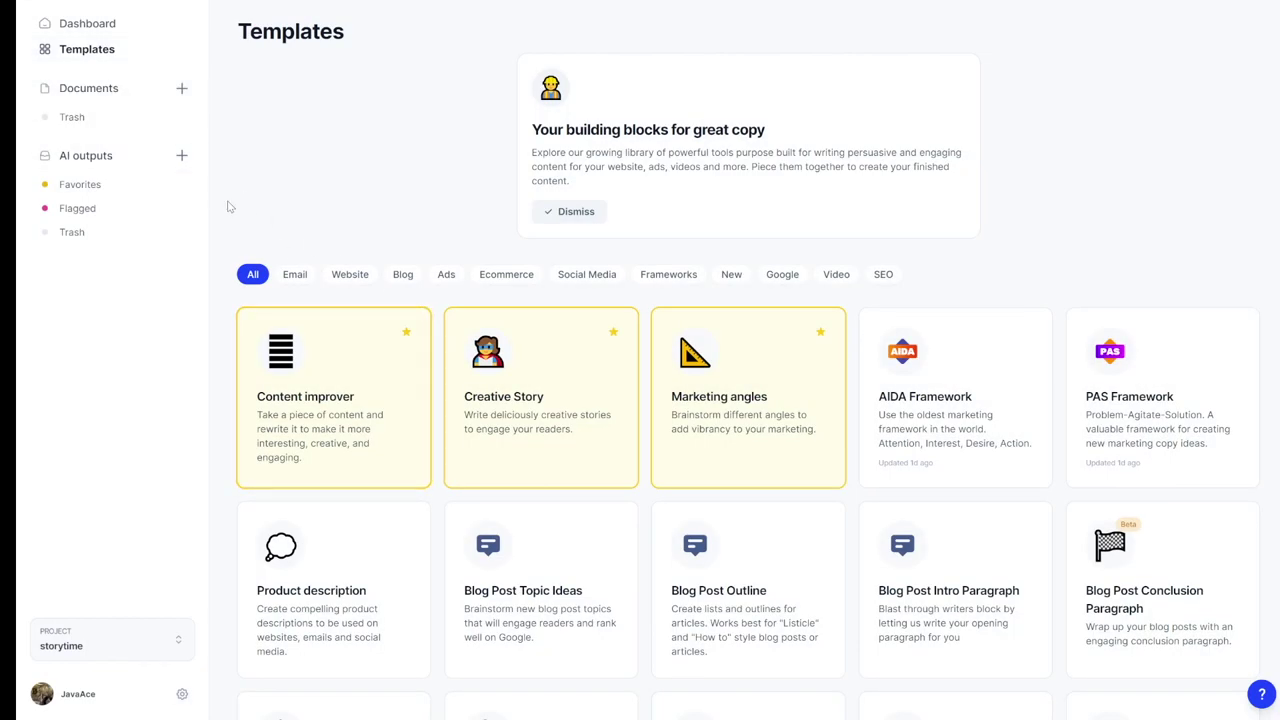
left_click(119, 88)
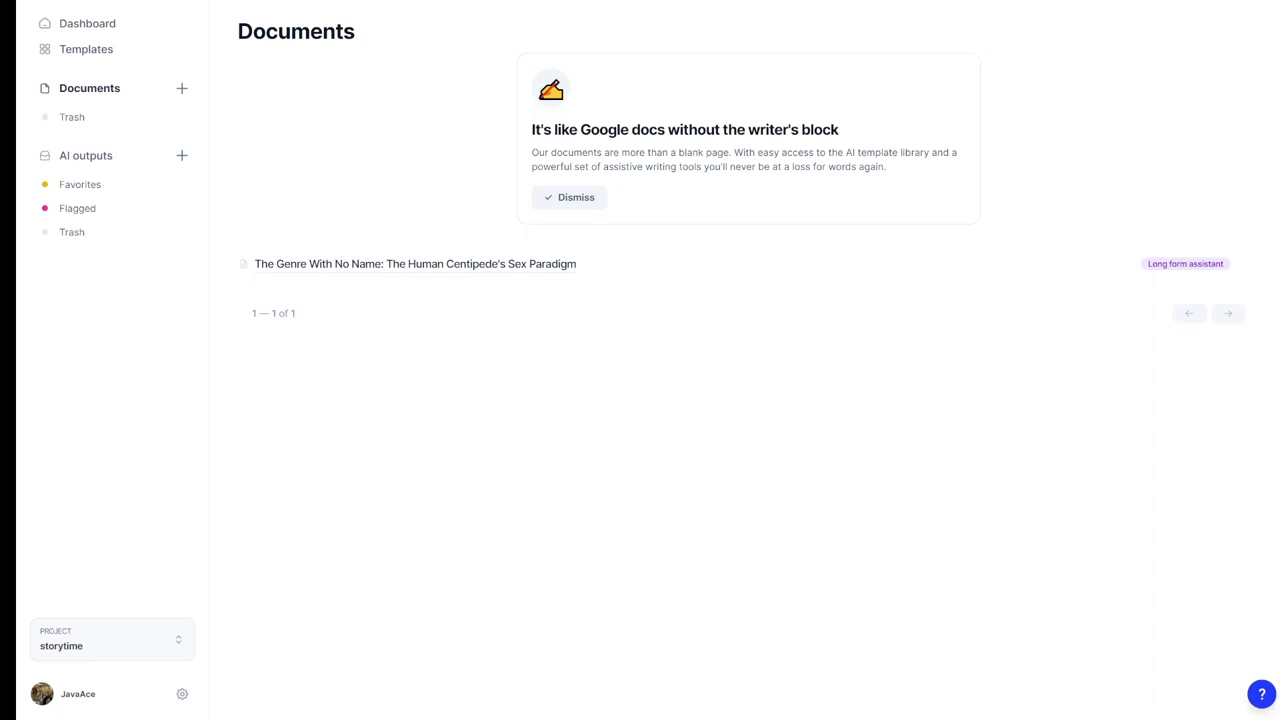
left_click(1215, 264)
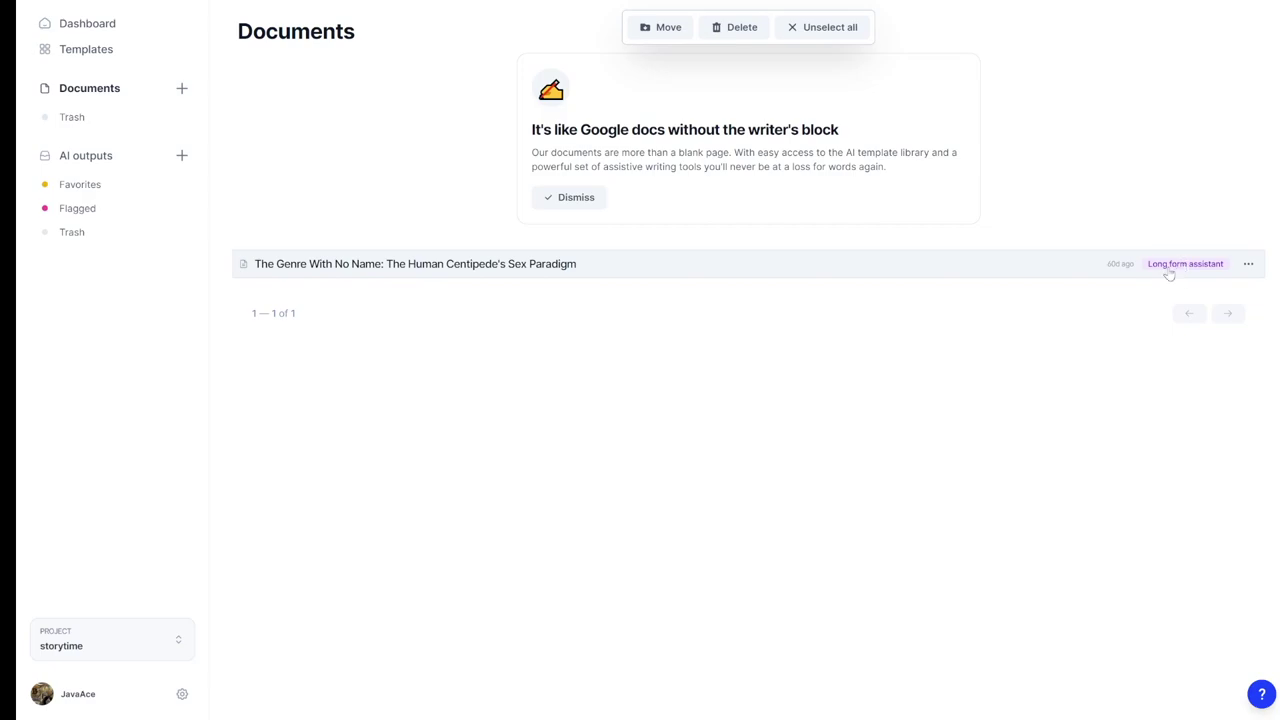
Return to the document list by way of the dashboard and switch to the Cryptocurrency project
left_click(87, 23)
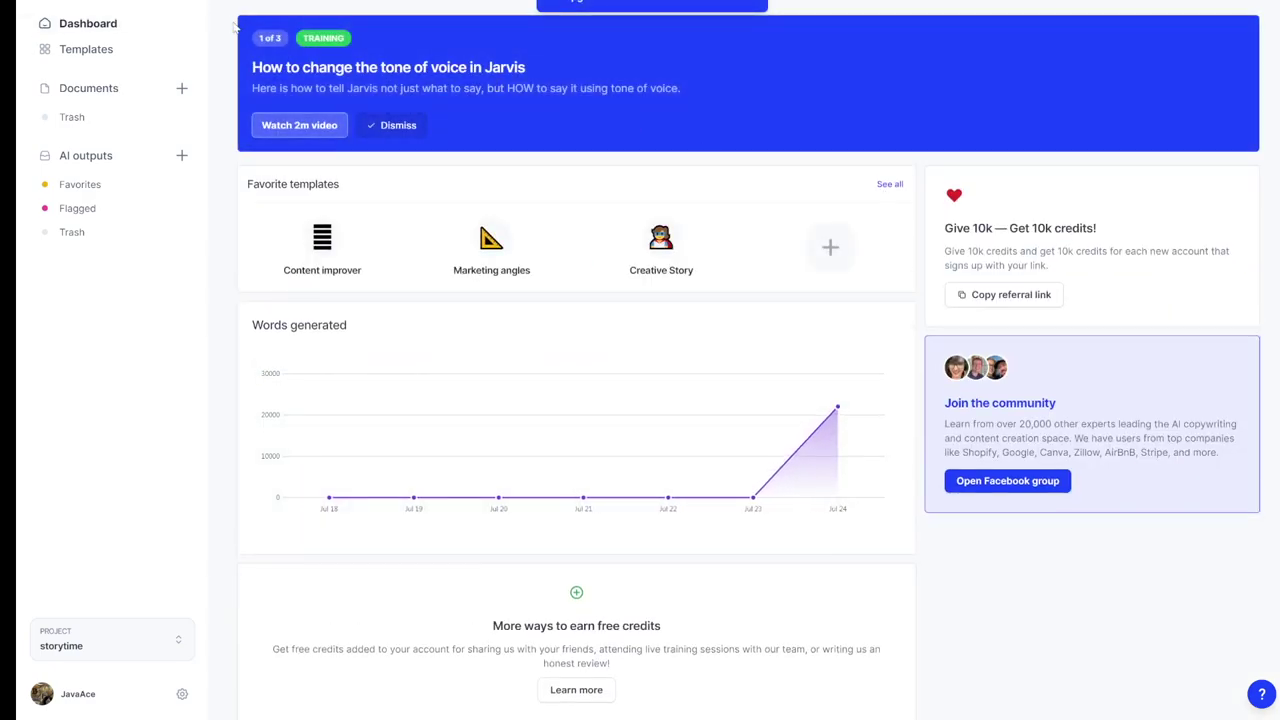
left_click(122, 91)
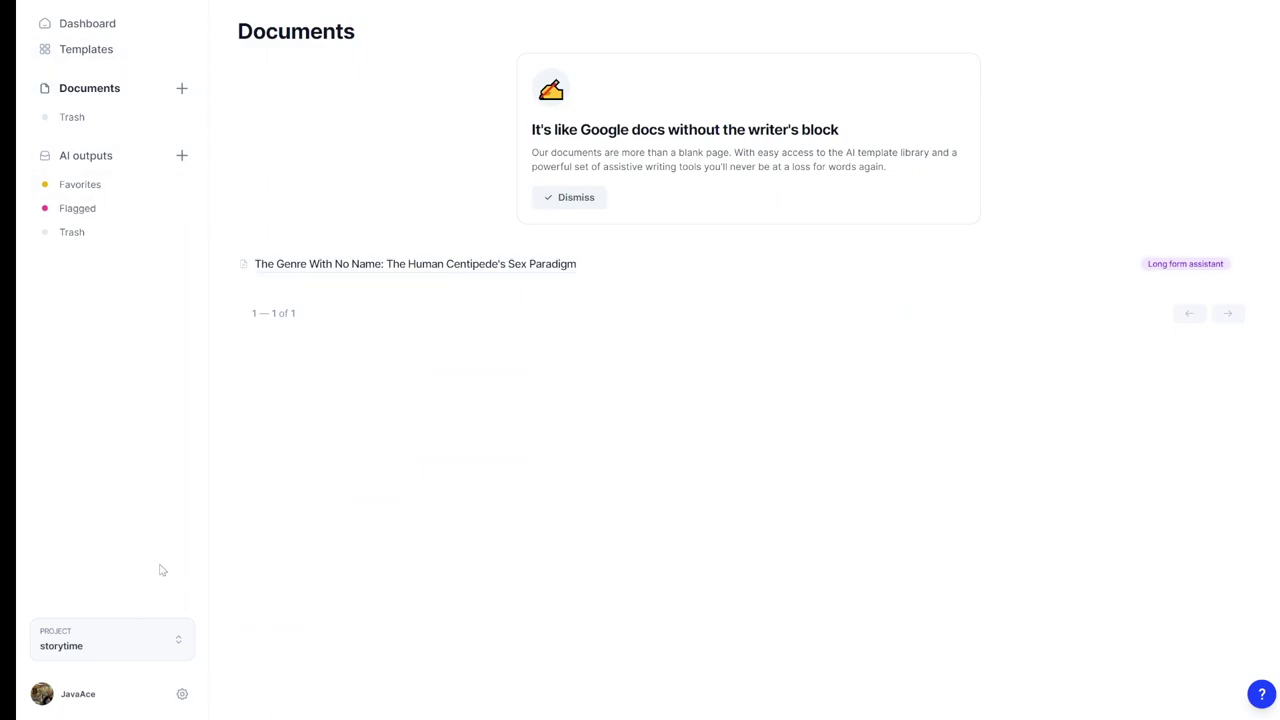
left_click(171, 642)
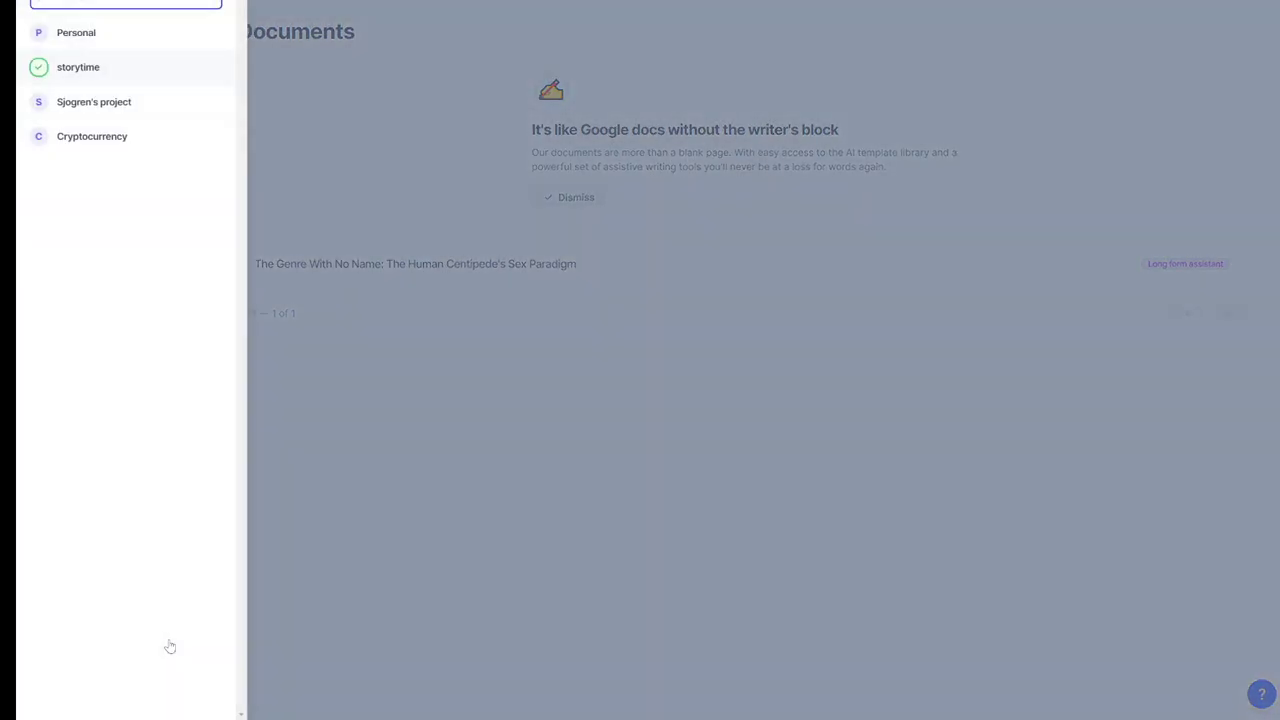
left_click(104, 140)
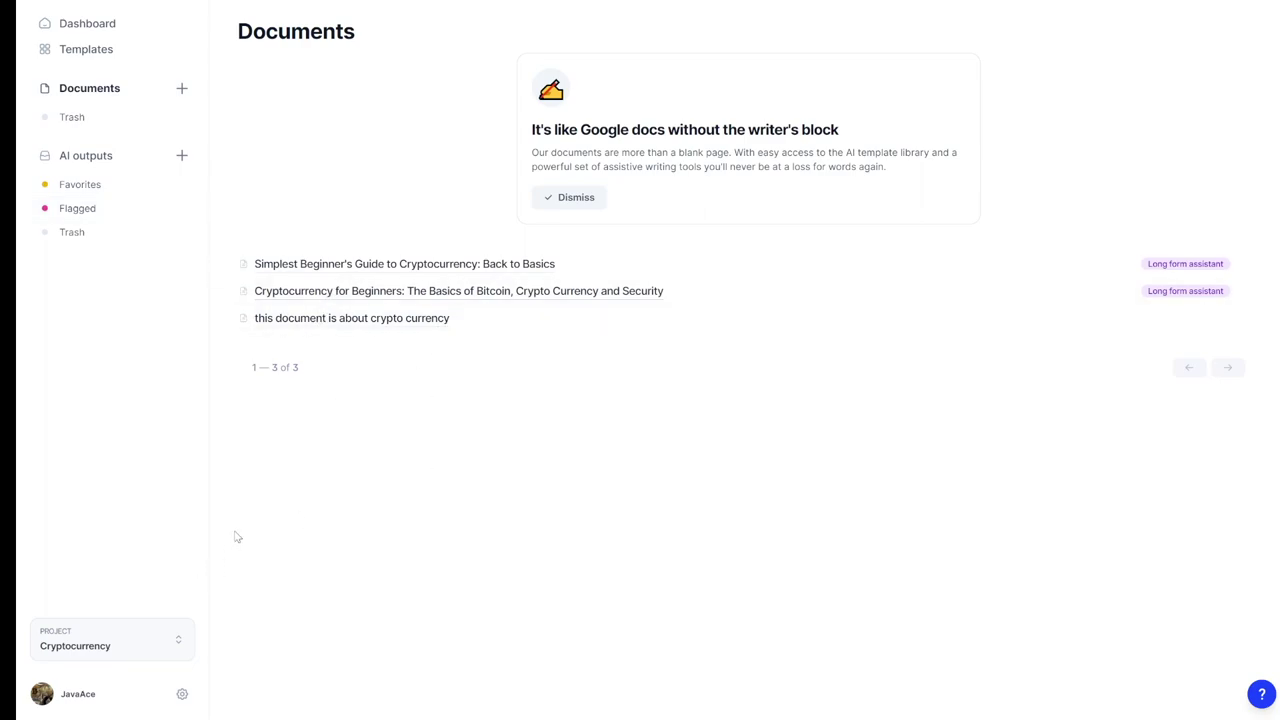
Open the Usage & Billing settings and review the words generated and the plan and bonus credits used
left_click(182, 694)
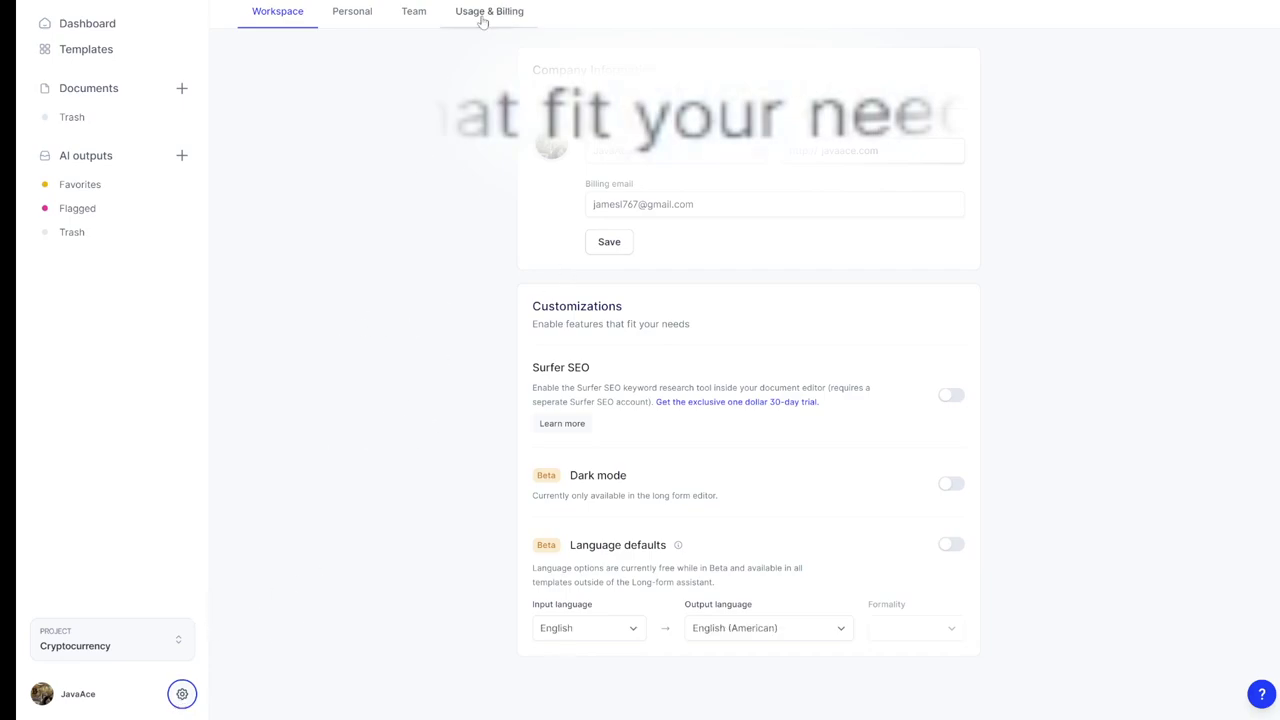
scroll(803, 274, "down", 1)
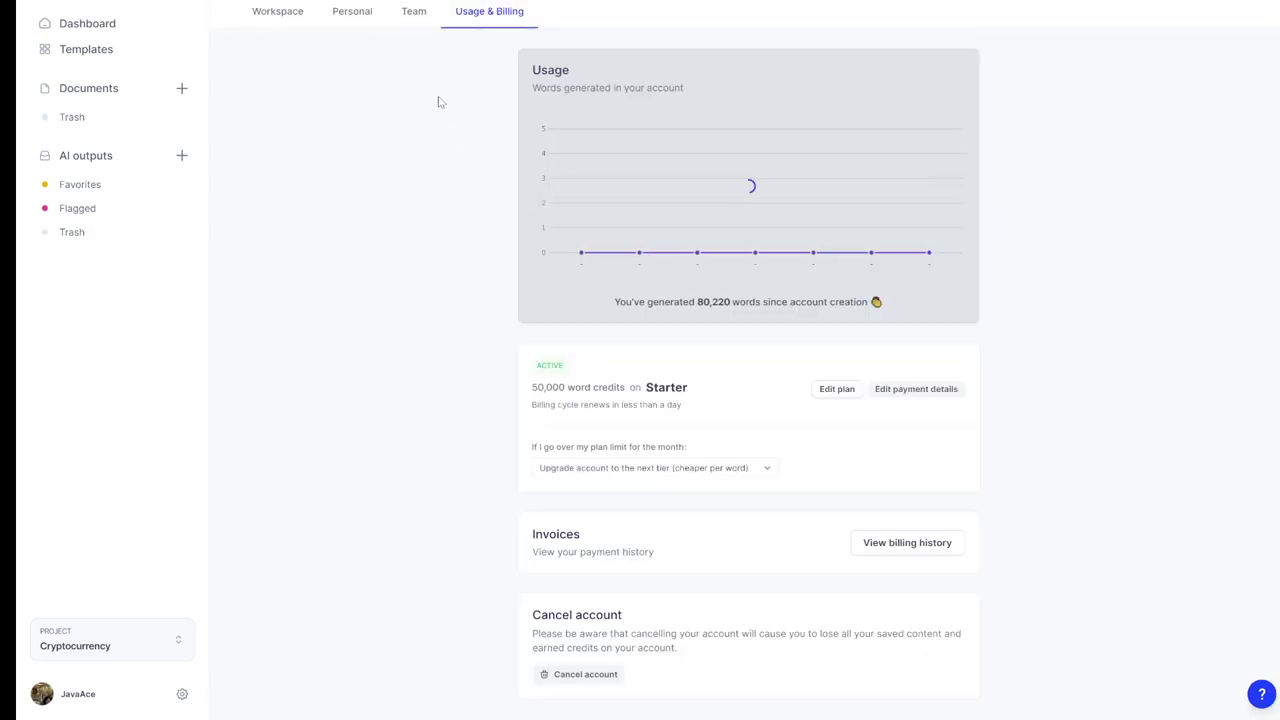
scroll(620, 170, "down", 2)
mouse_move(667, 245)
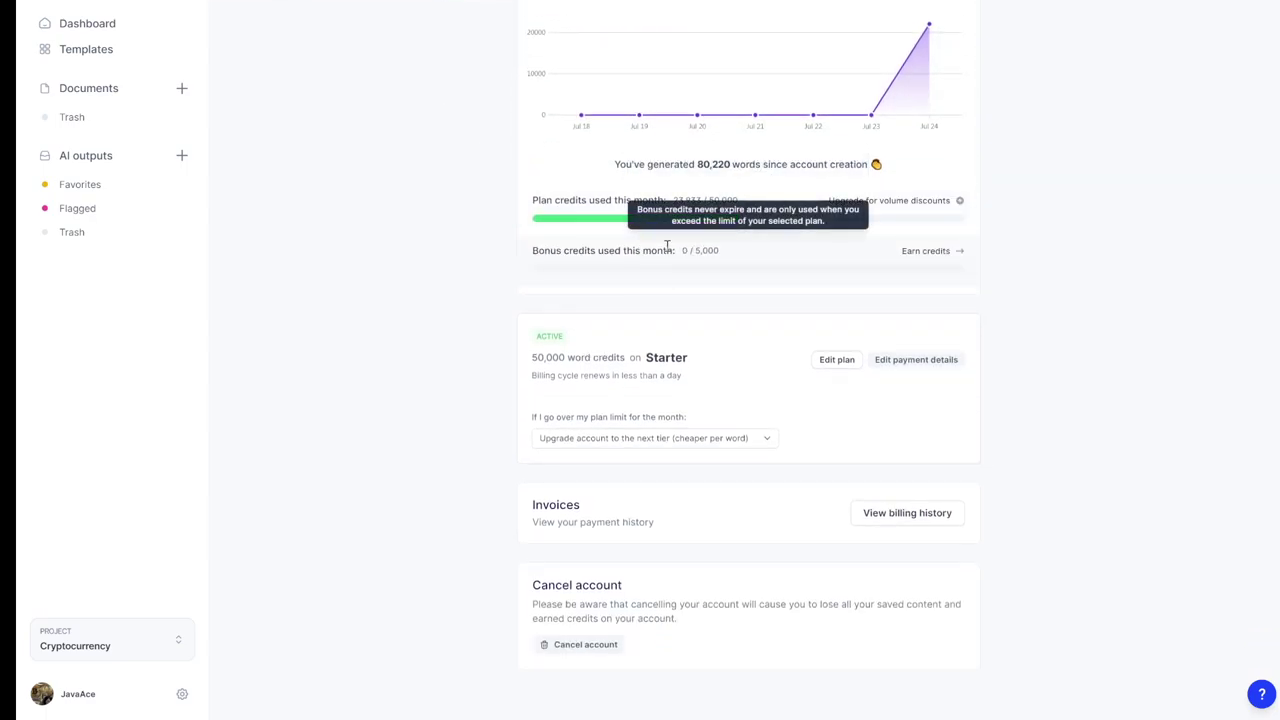
Open the subscription plan choices and compare the Pro, Starter and Boss Mode plans by selecting each one
left_click(838, 359)
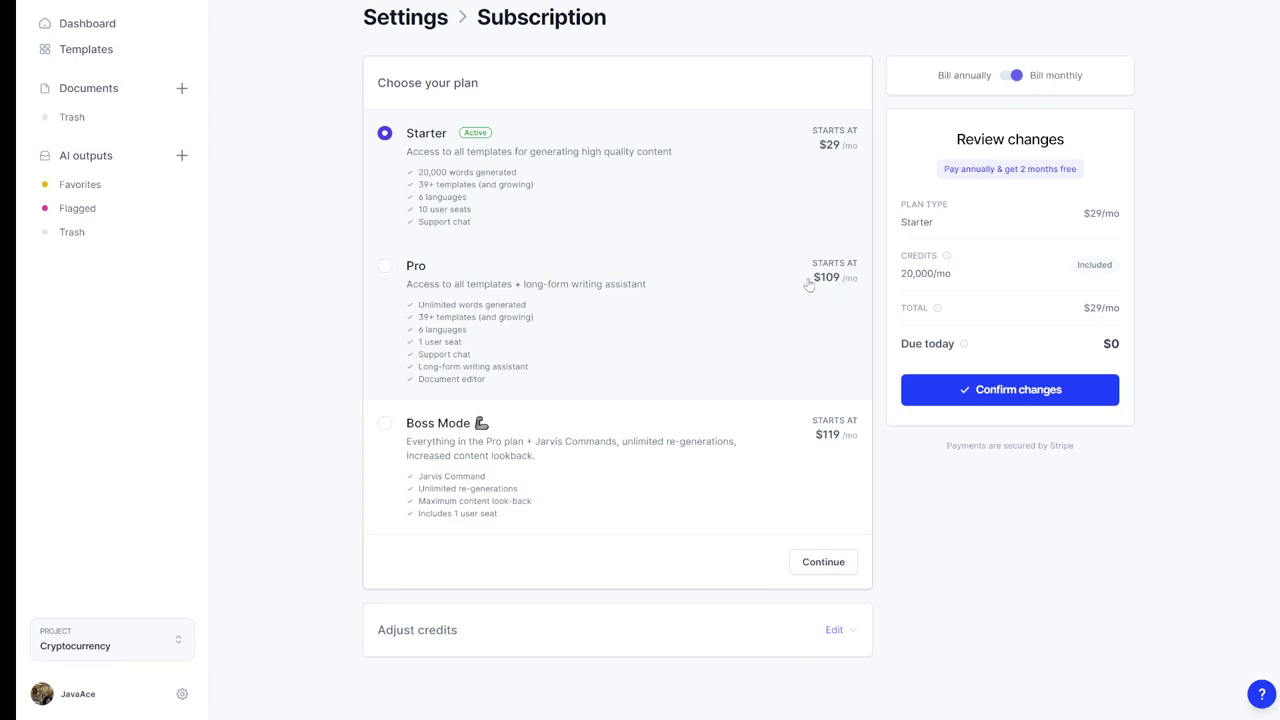
left_click(385, 268)
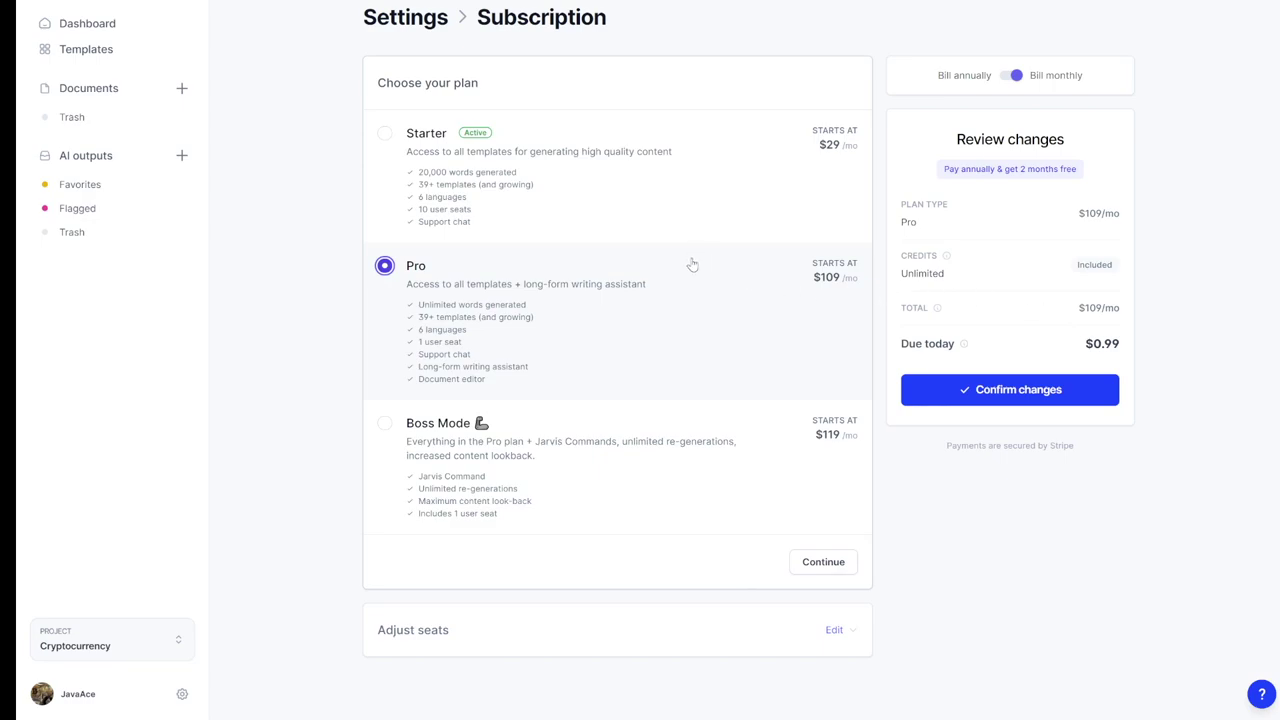
left_click(386, 135)
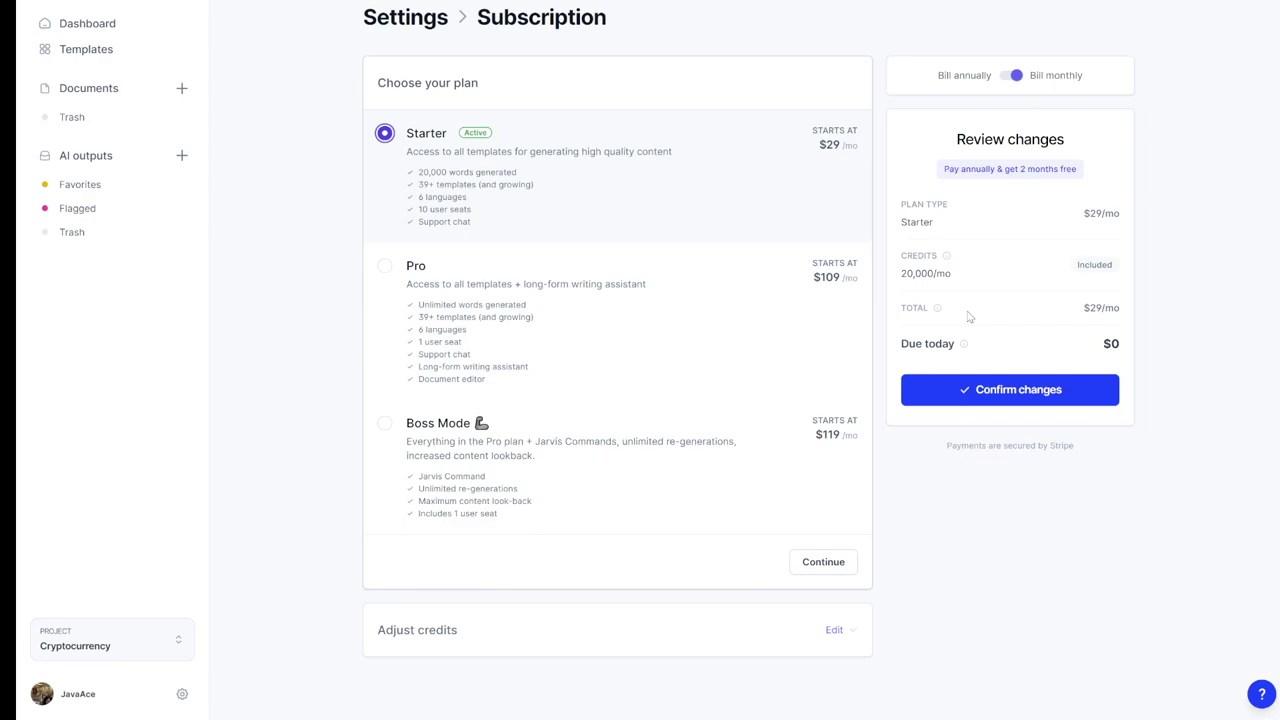
left_click(557, 396)
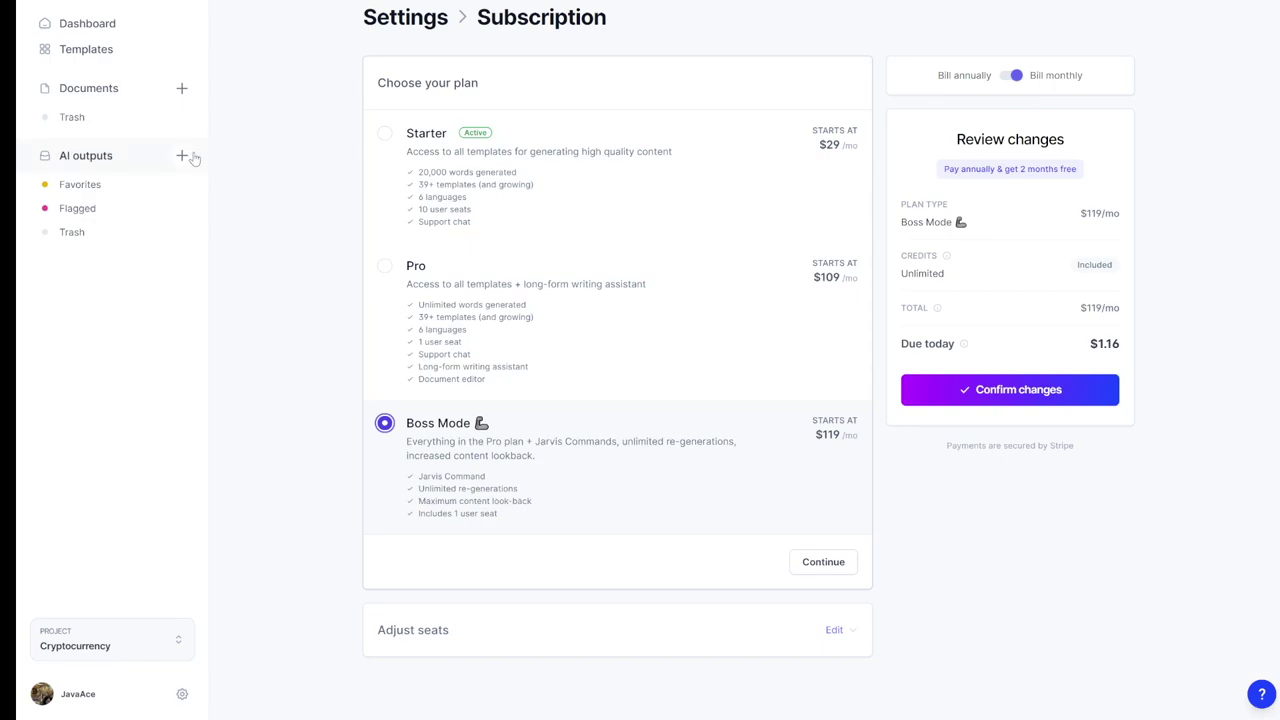
Leave the plan choices without confirming, return to Usage & Billing, and highlight the account cancellation warning text
left_click(107, 92)
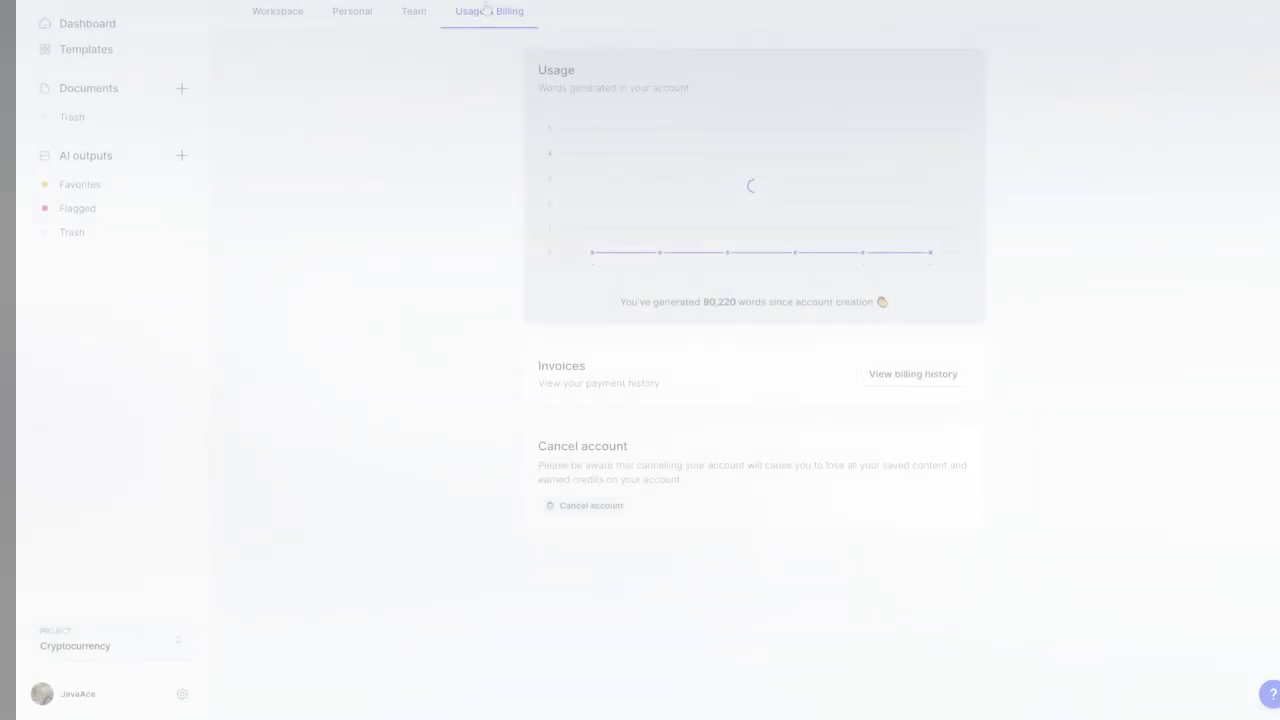
scroll(690, 500, "down", 1)
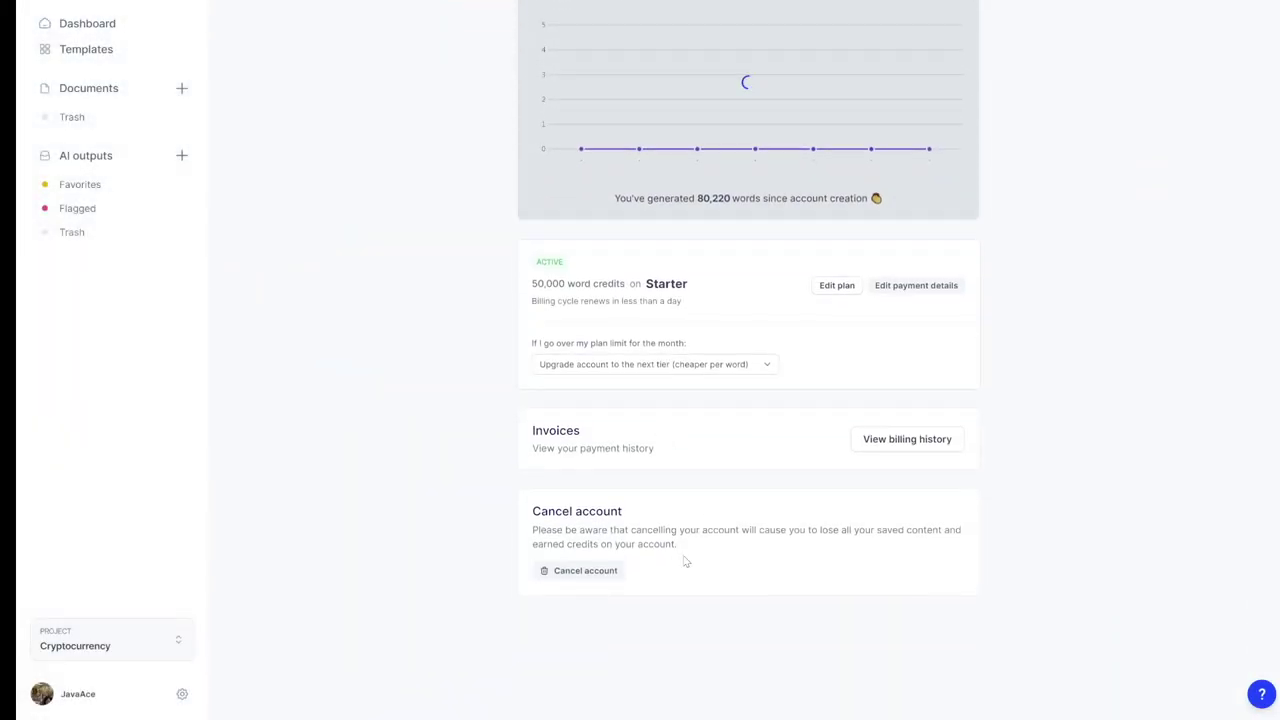
scroll(651, 600, "down", 1)
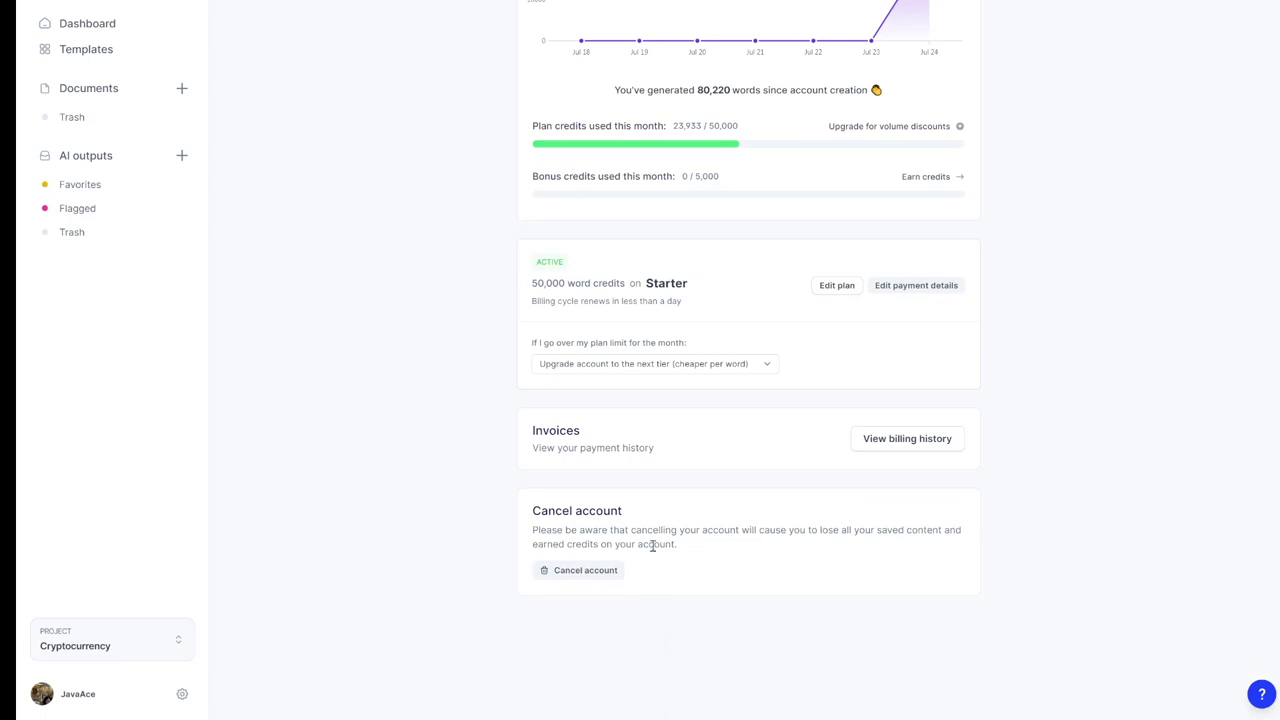
left_click_drag(535, 530, 703, 545)
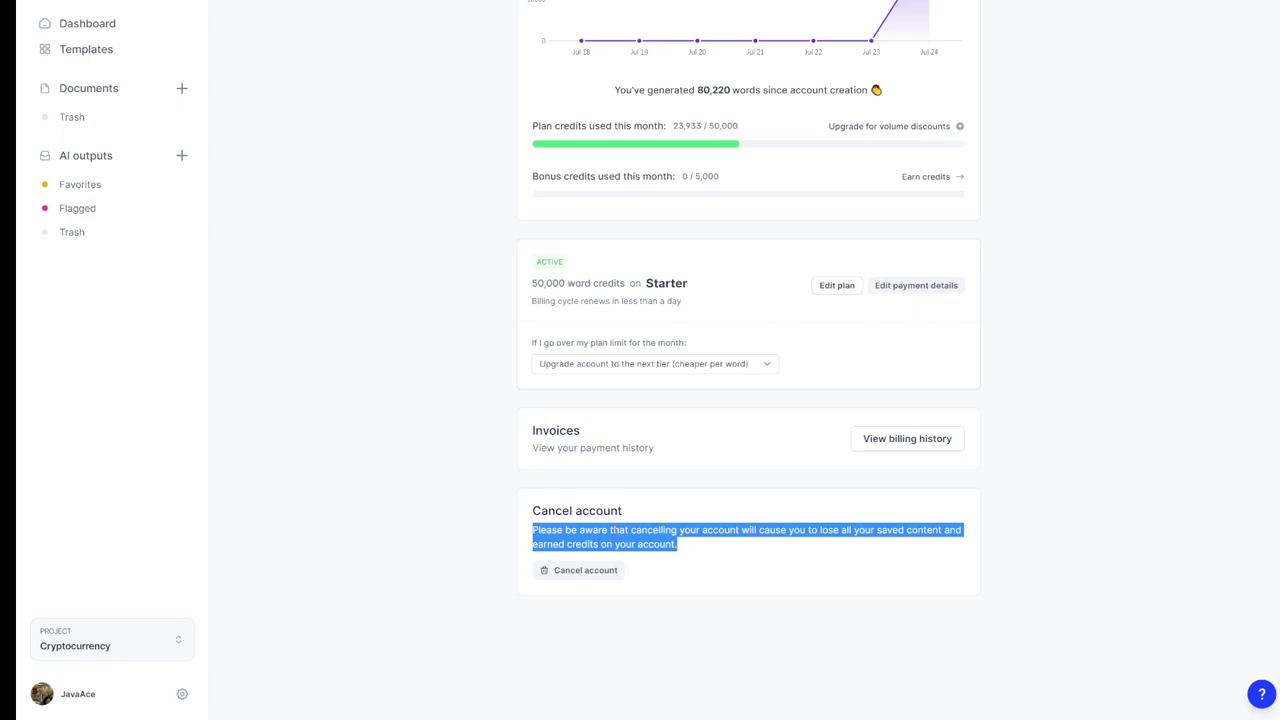
Leave the billing settings by way of the Personal project's documents and the dashboard, and browse its saved AI outputs
left_click(683, 540)
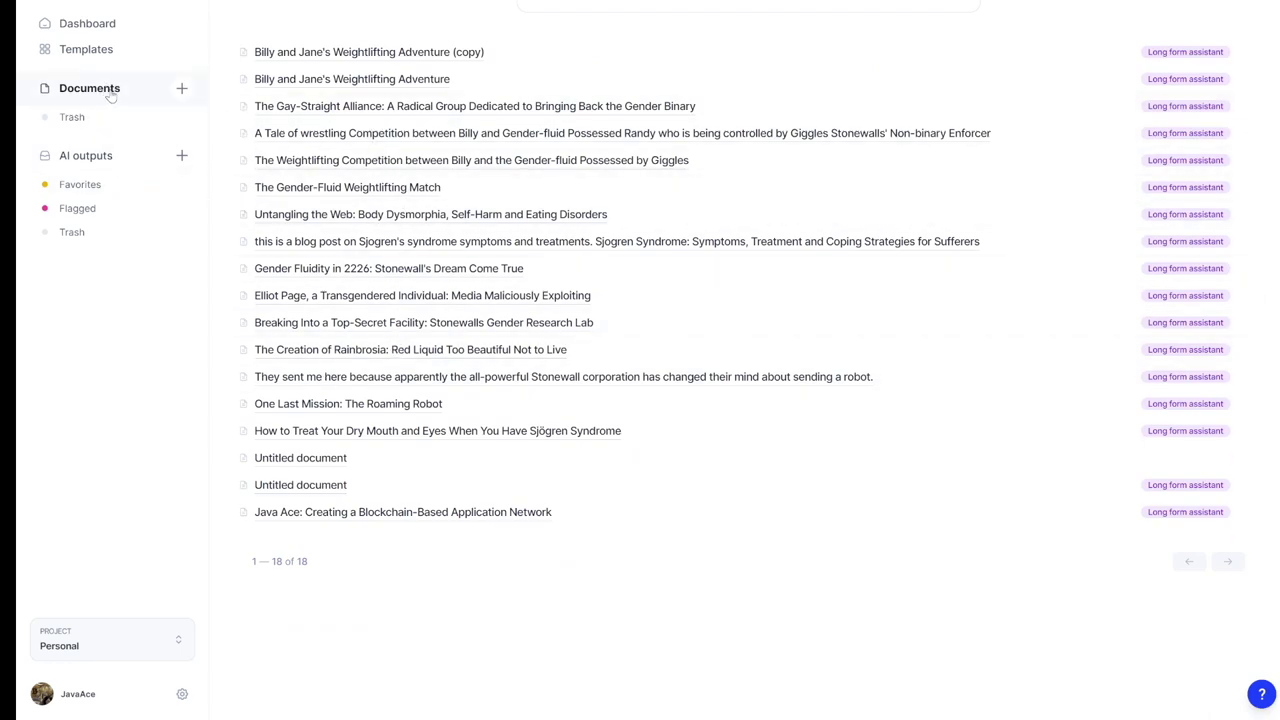
left_click(106, 26)
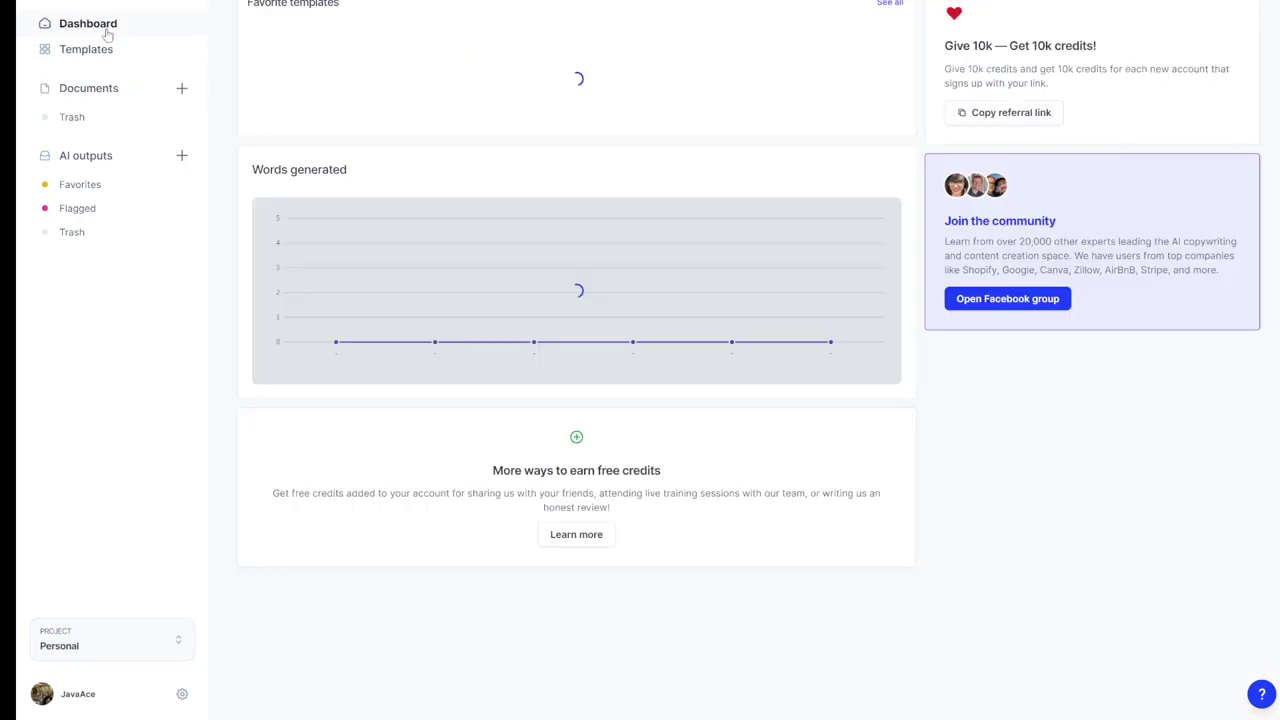
left_click(126, 163)
scroll(417, 277, "down", 2)
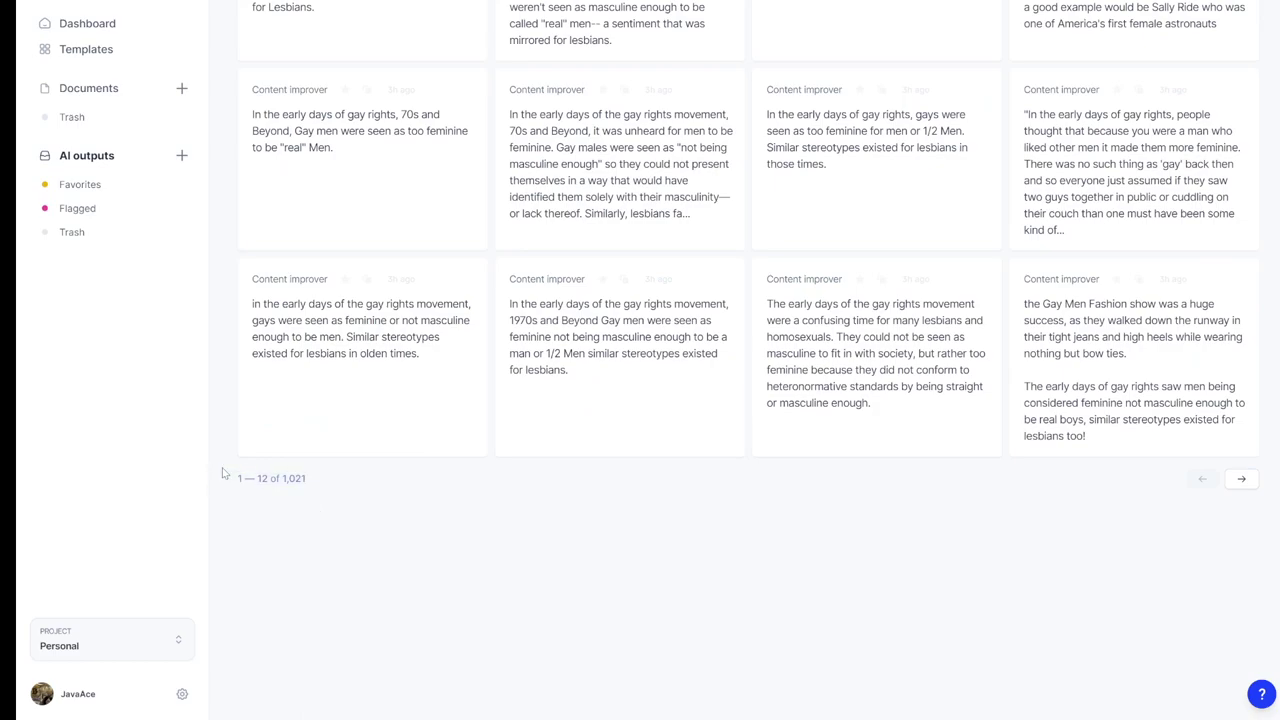
scroll(654, 171, "up", 4)
scroll(723, 366, "down", 3)
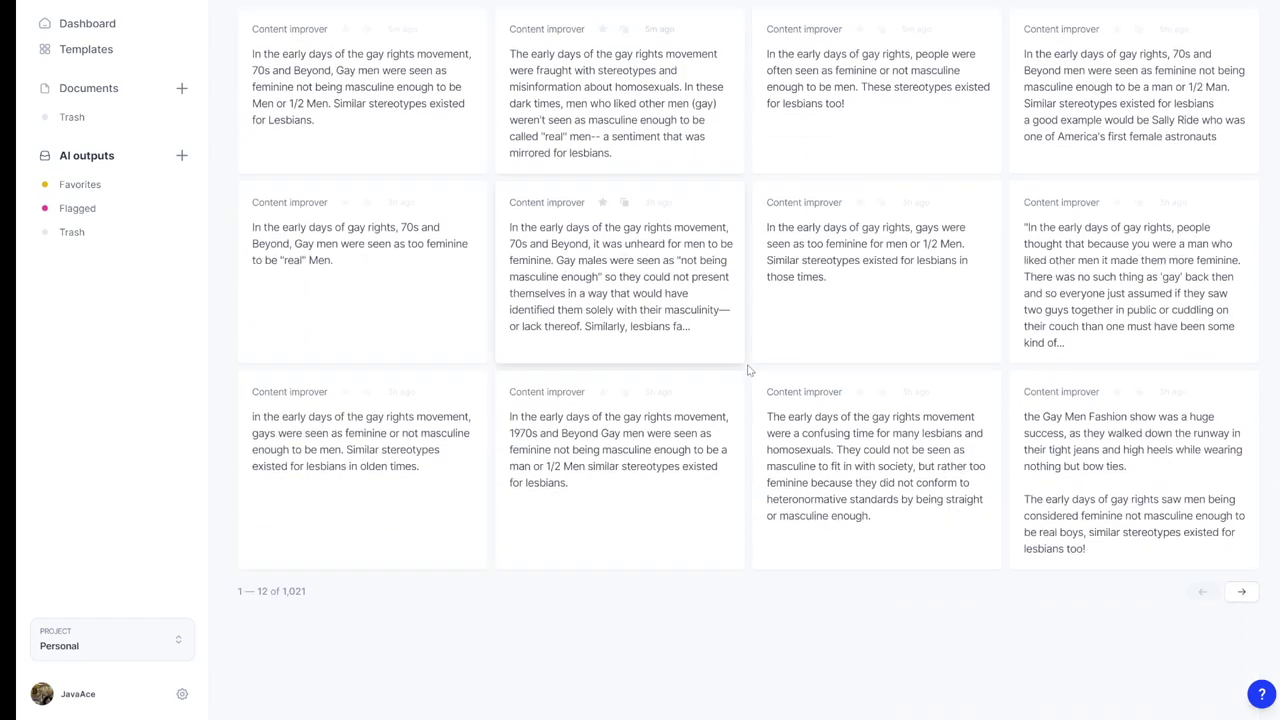
scroll(748, 370, "down", 1)
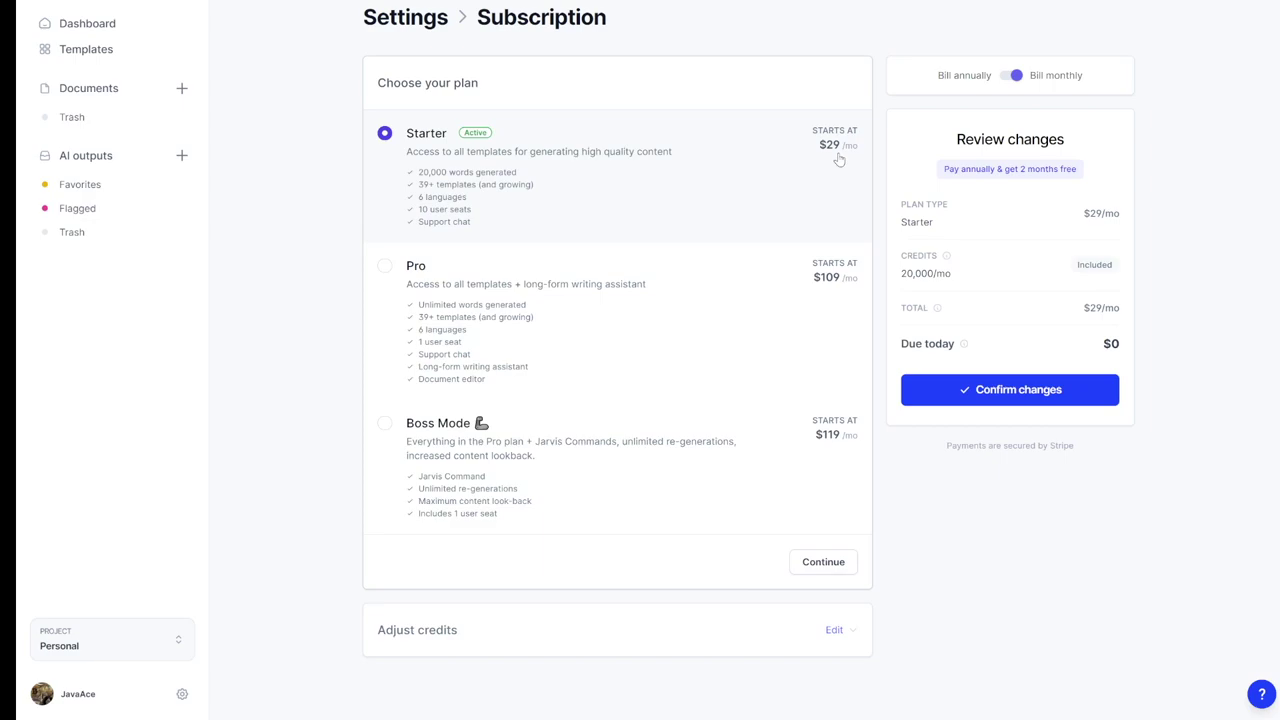
Leave the subscription page for the document list, return to AI outputs, and view the second and third Content improver outputs, closing each
left_click(131, 88)
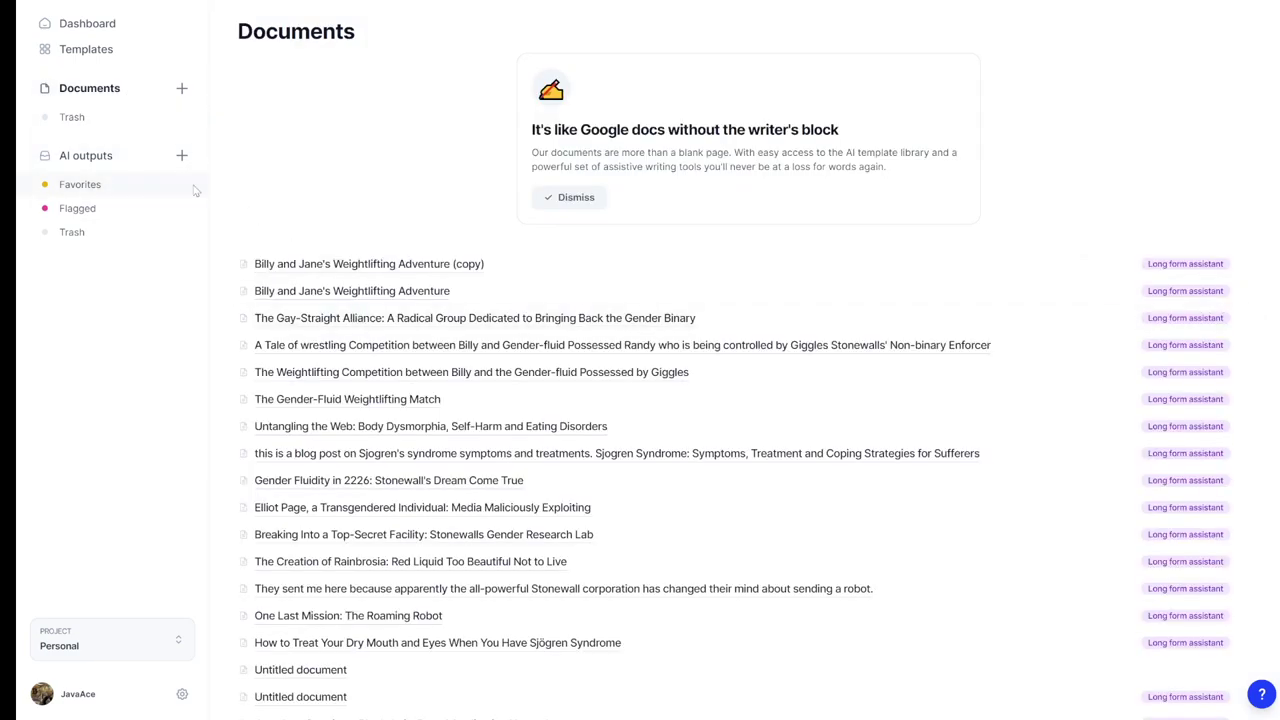
left_click(114, 160)
left_click(622, 352)
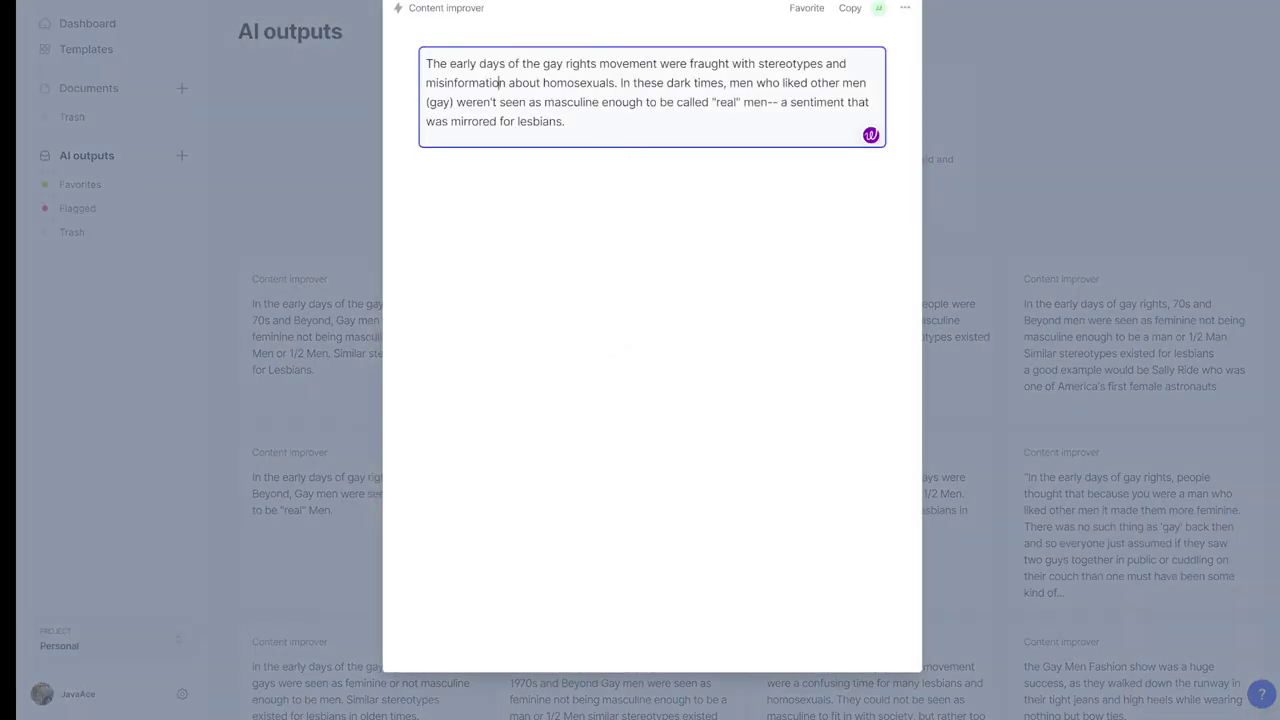
left_click(1039, 167)
left_click(832, 389)
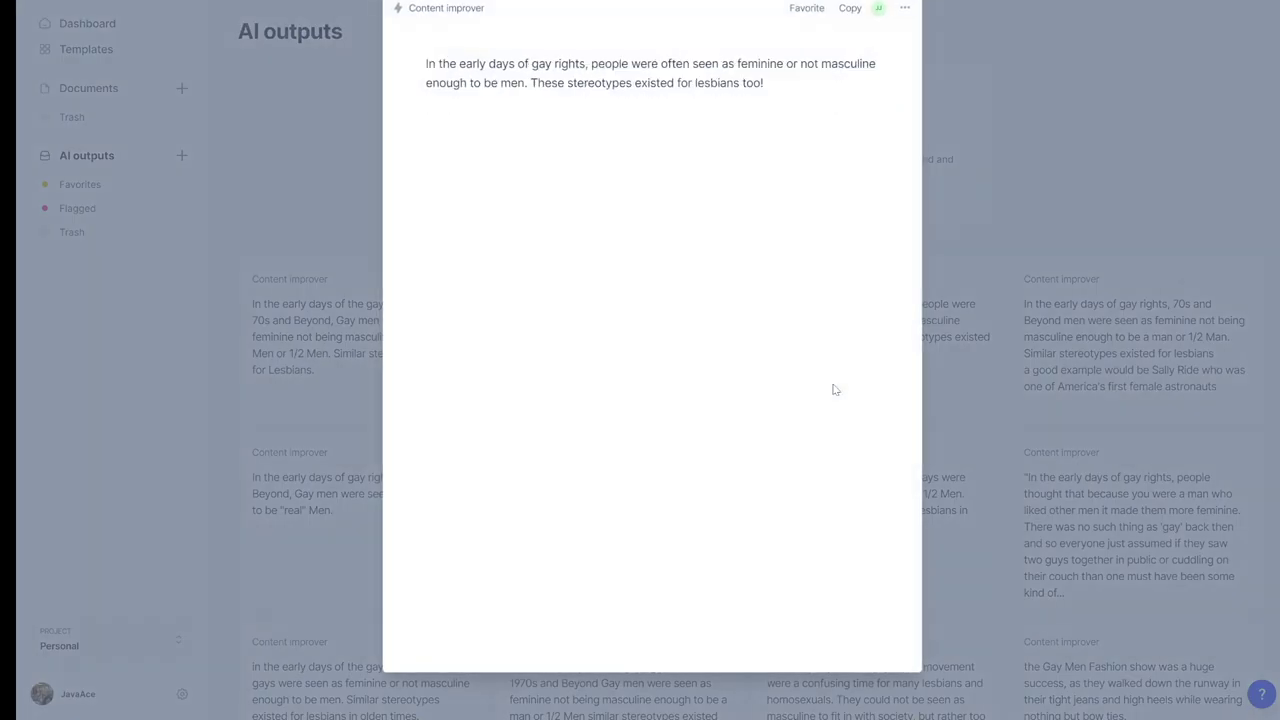
left_click(1160, 146)
scroll(1160, 300, "down", 5)
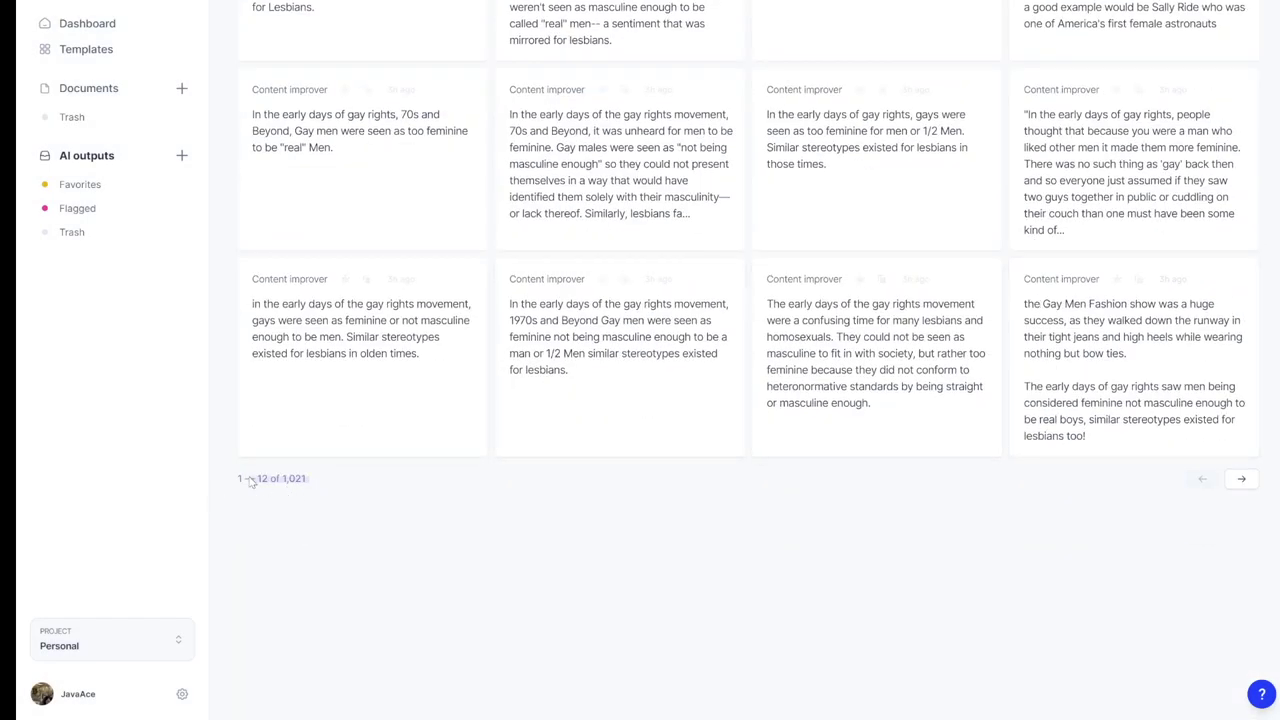
scroll(676, 333, "up", 5)
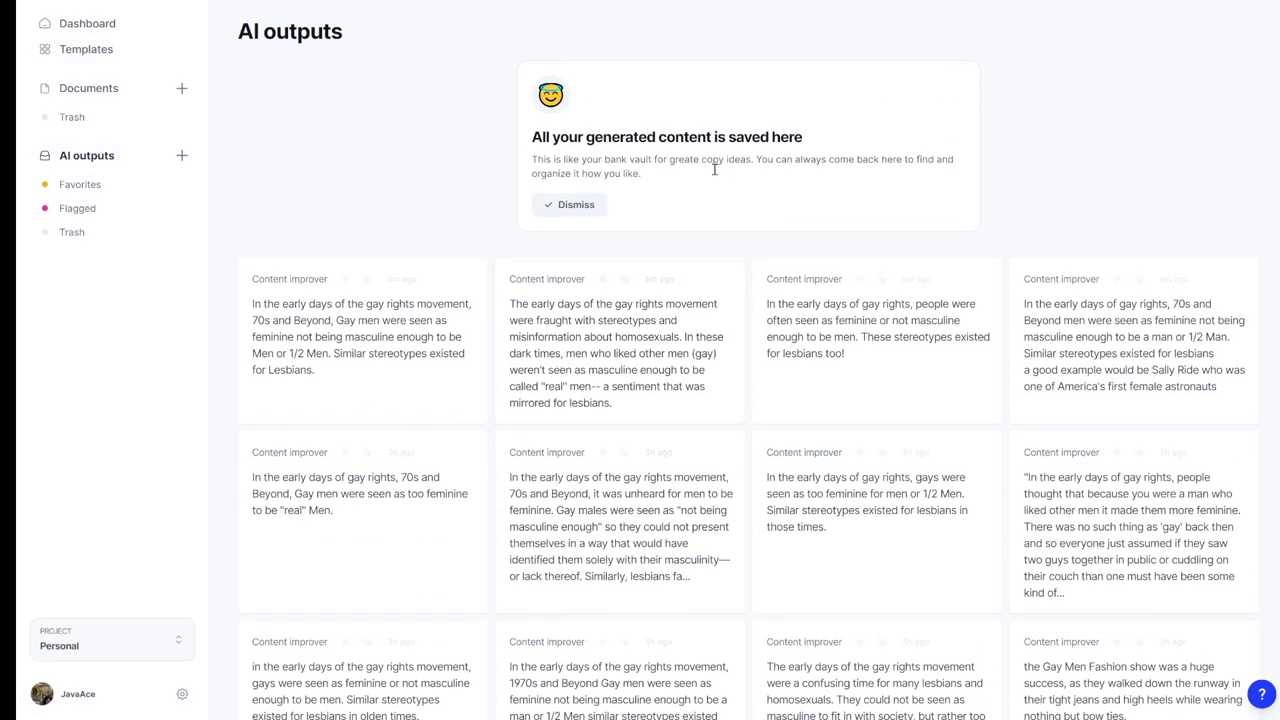